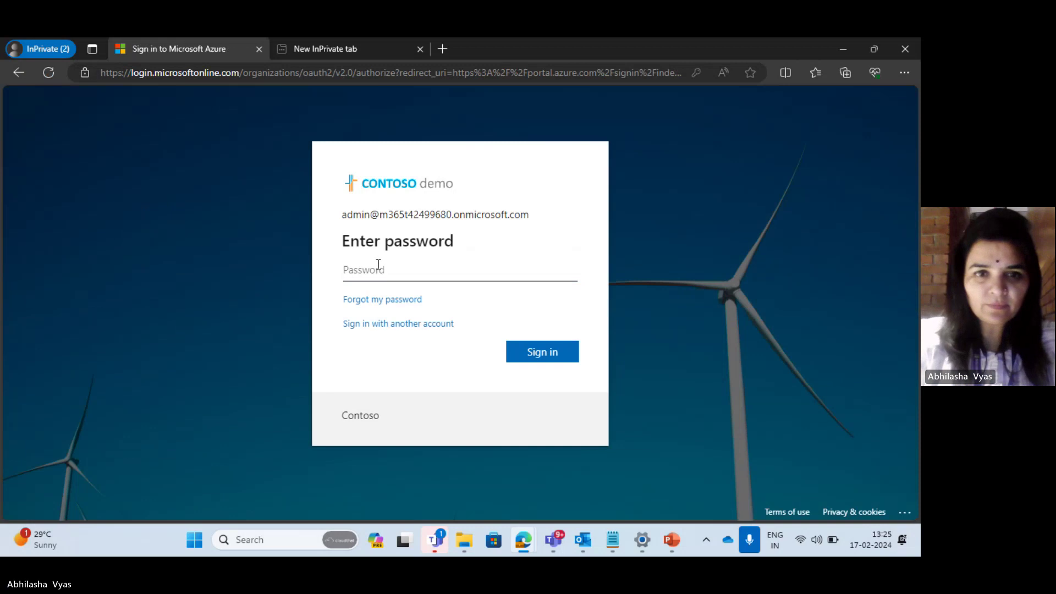
Sign in as the admin using the saved password
{"action": "left_click", "coordinate": [378, 267]}
{"action": "left_click", "coordinate": [411, 334]}
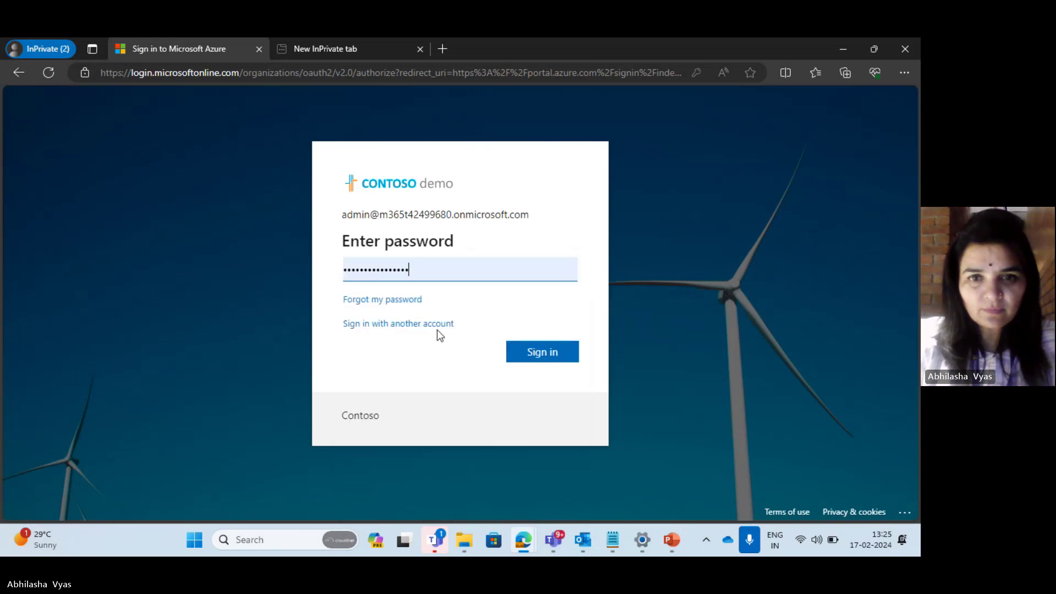
{"action": "left_click", "coordinate": [537, 355]}
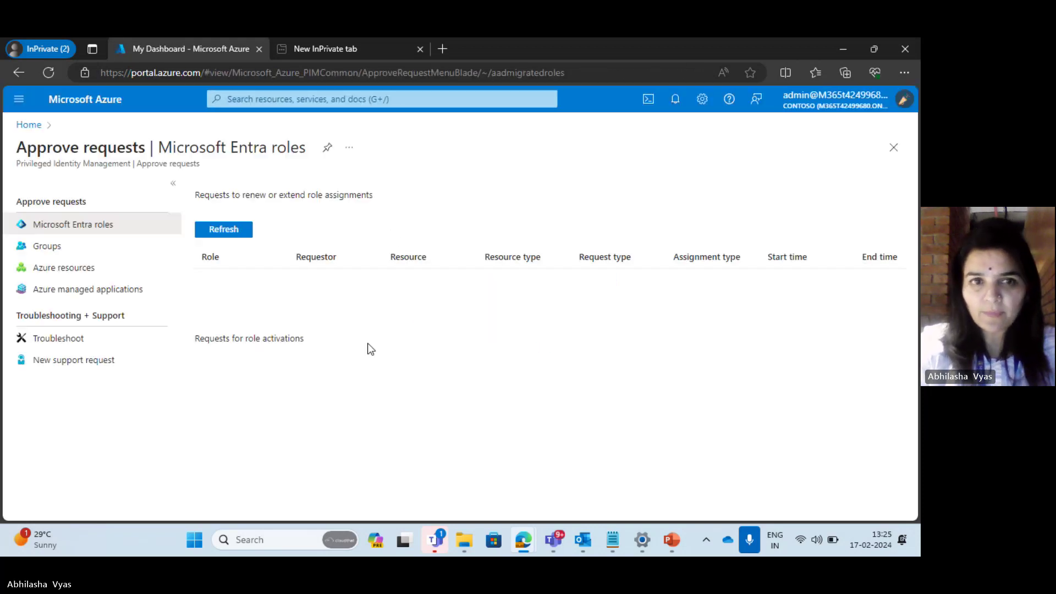
Go to Azure Home and open Microsoft Entra ID for the Contoso tenant
{"action": "left_click", "coordinate": [29, 127]}
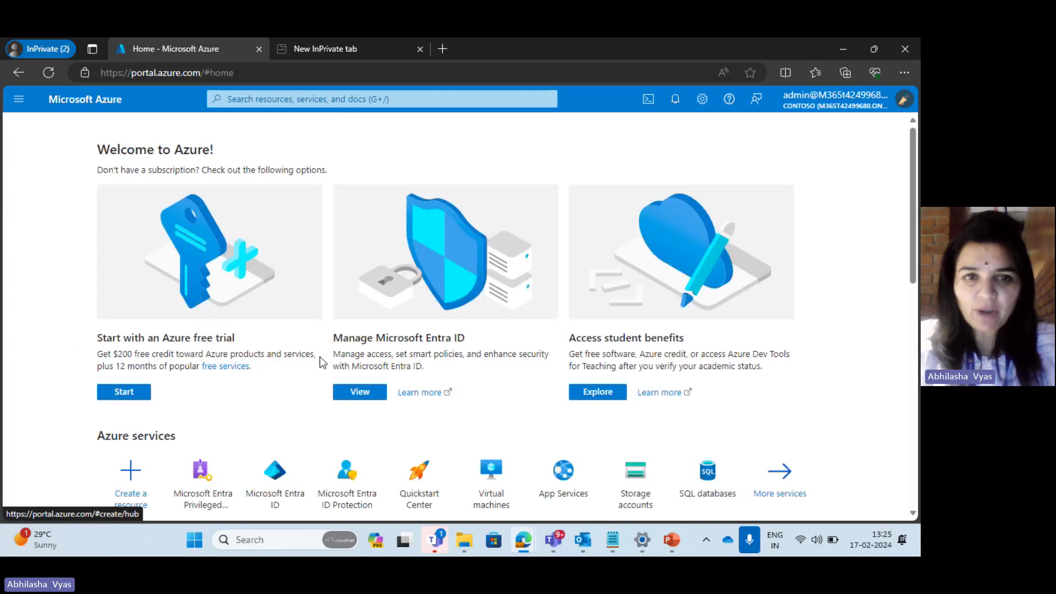
{"action": "scroll", "coordinate": [322, 362], "scroll_direction": "down", "scroll_amount": 2}
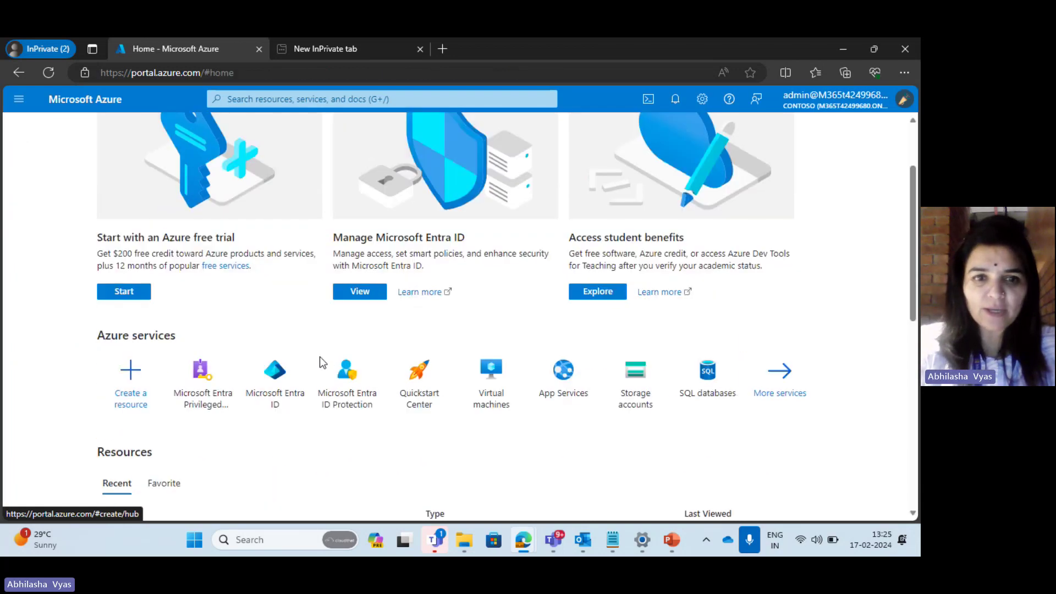
{"action": "scroll", "coordinate": [321, 361], "scroll_direction": "up", "scroll_amount": 1}
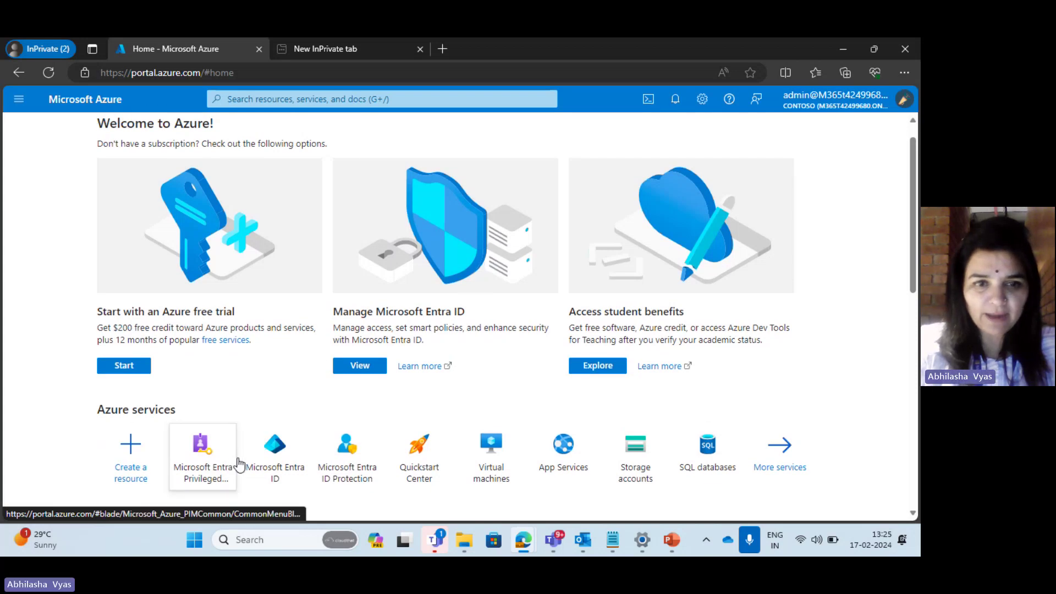
{"action": "mouse_move", "coordinate": [350, 468]}
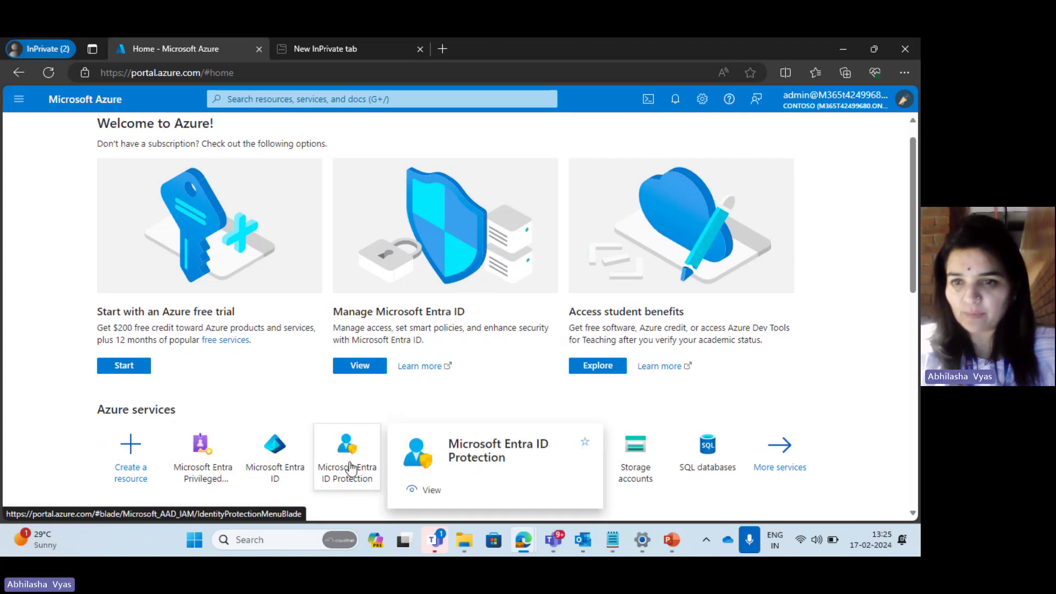
{"action": "left_click", "coordinate": [276, 467]}
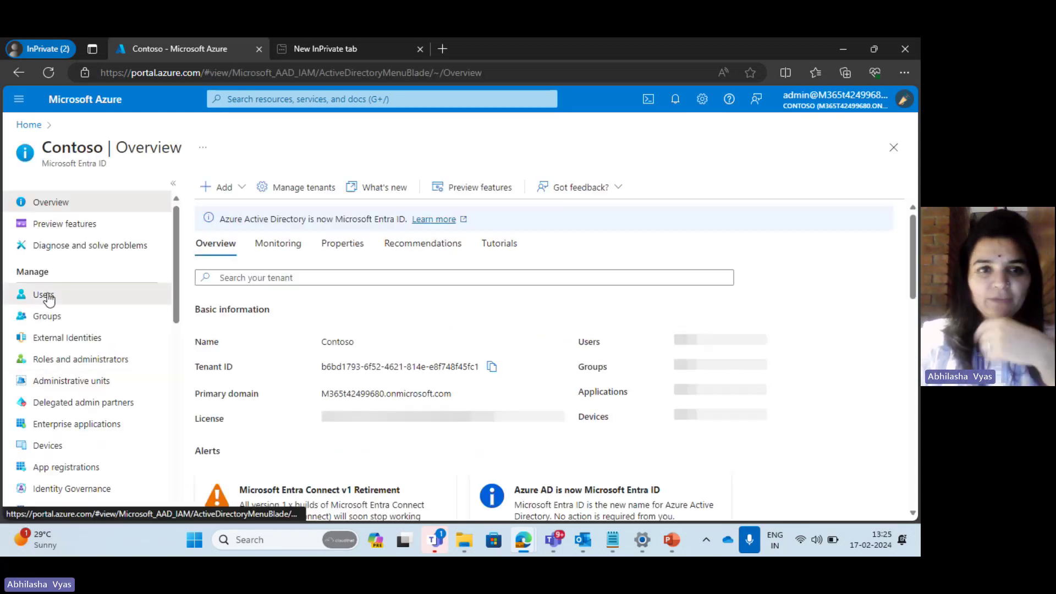
Open Users from the Entra ID menu and browse all 28 tenant users
{"action": "left_click", "coordinate": [46, 295]}
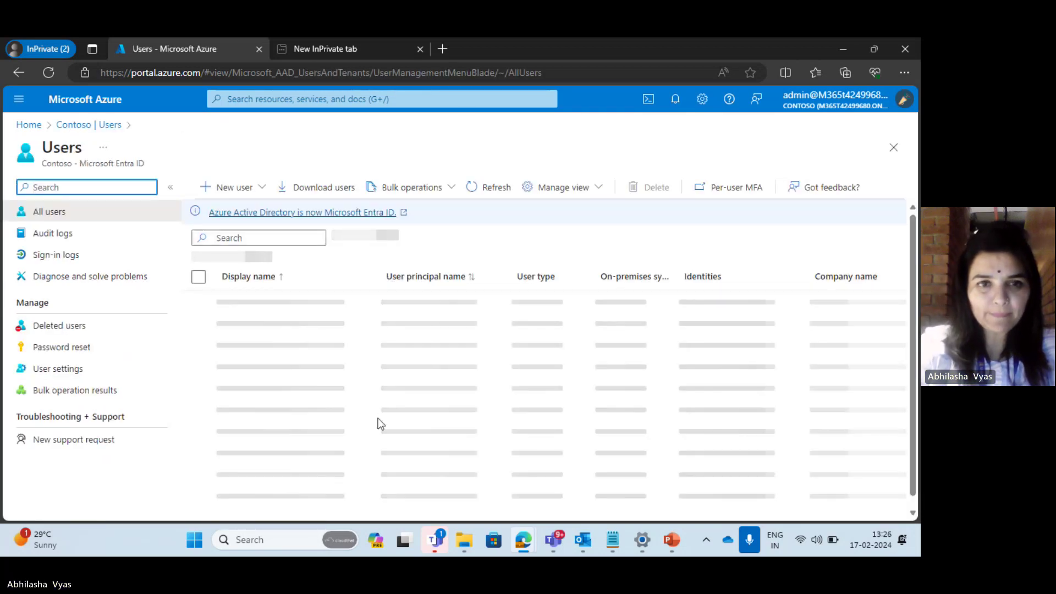
{"action": "scroll", "coordinate": [300, 453], "scroll_direction": "down", "scroll_amount": 6}
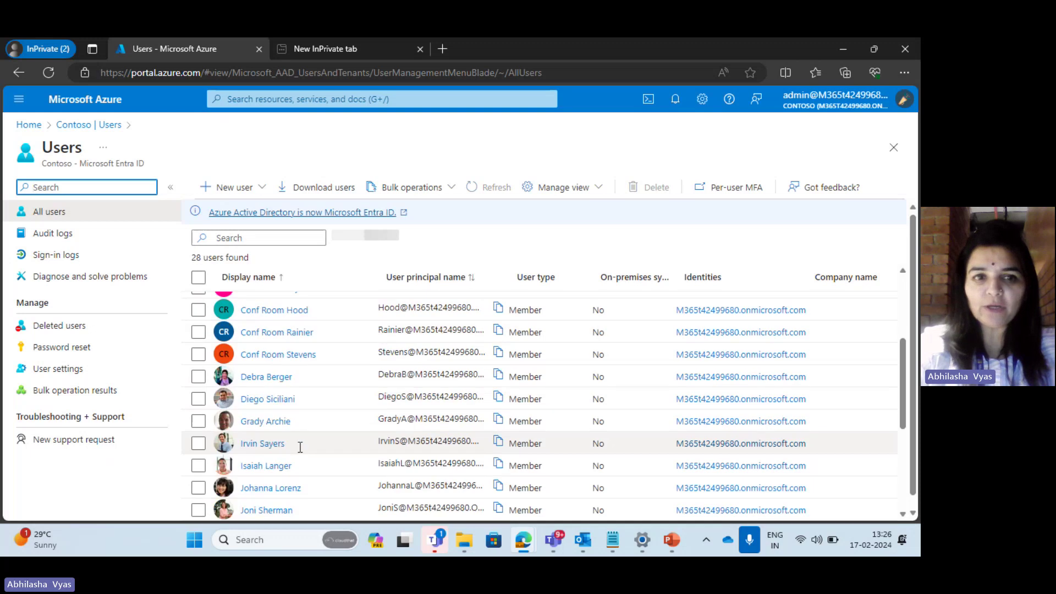
{"action": "scroll", "coordinate": [300, 453], "scroll_direction": "up", "scroll_amount": 6}
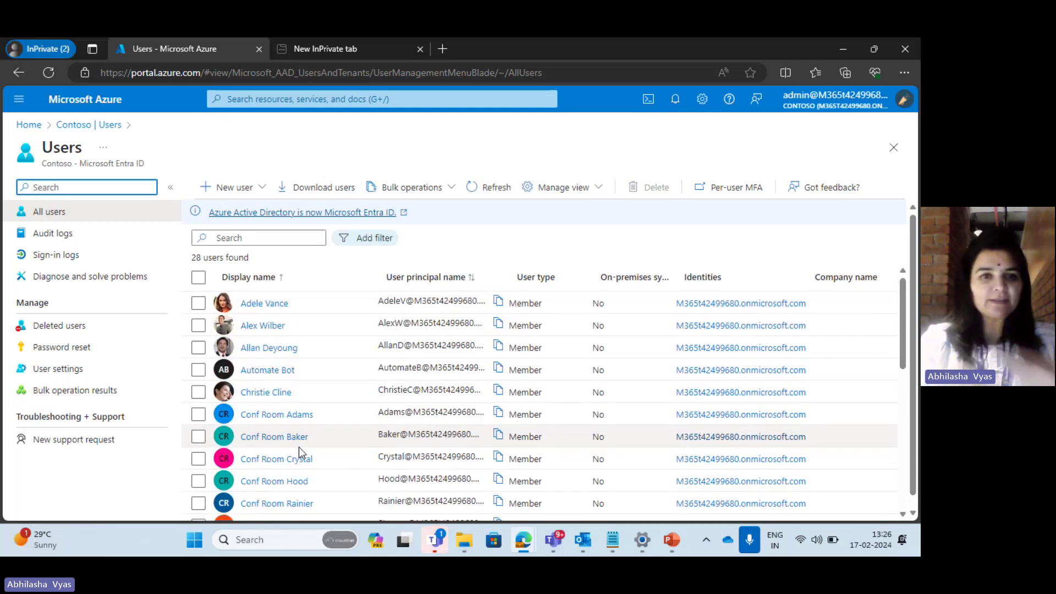
{"action": "left_click", "coordinate": [332, 100]}
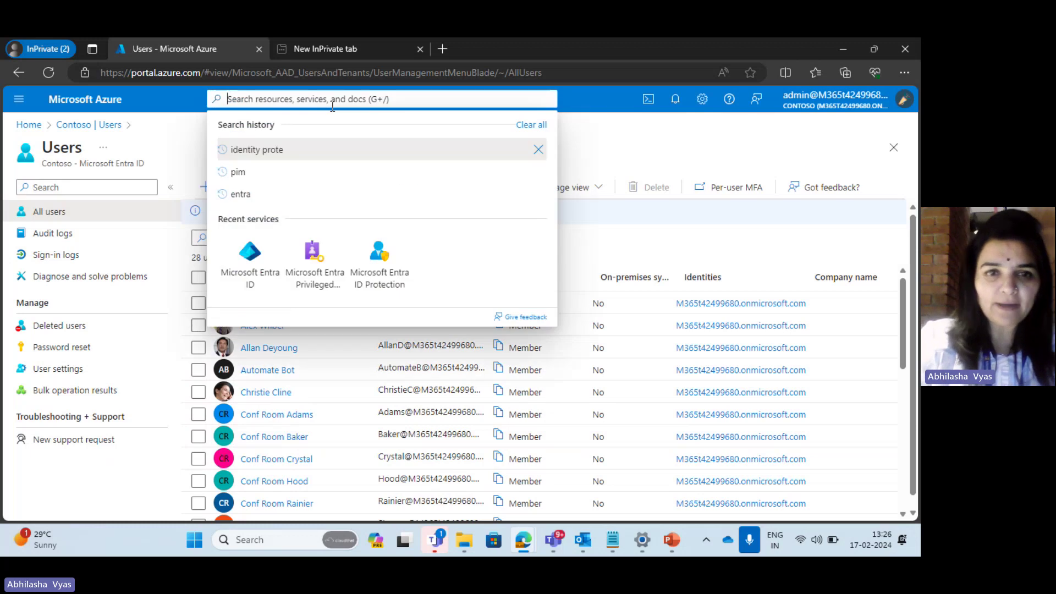
Open Entra ID Protection and scroll the dashboard showing 0 attacks blocked and 0 users protected
{"action": "left_click", "coordinate": [379, 275]}
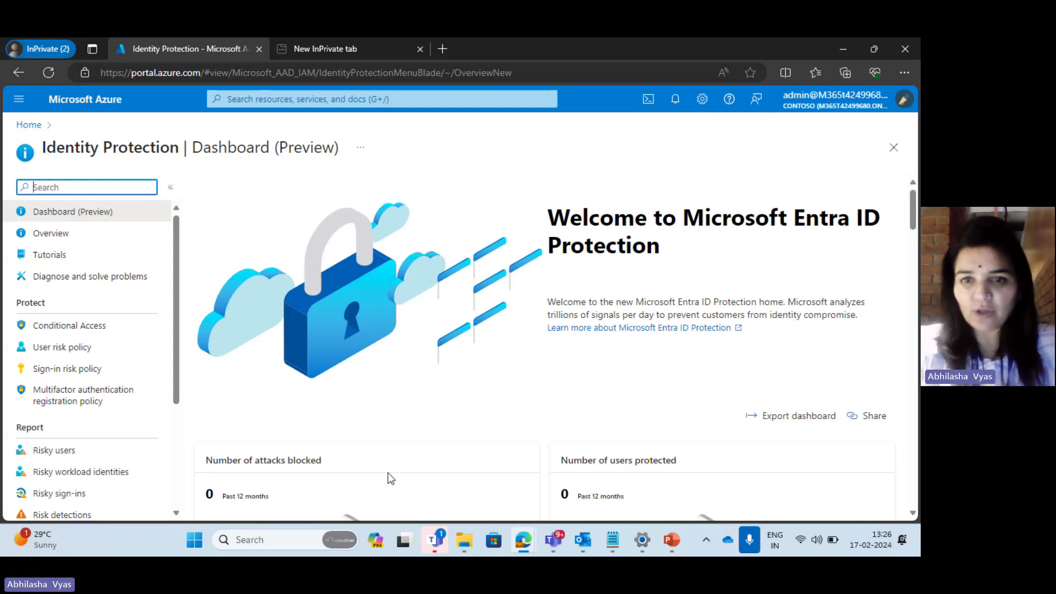
{"action": "scroll", "coordinate": [388, 474], "scroll_direction": "down", "scroll_amount": 3}
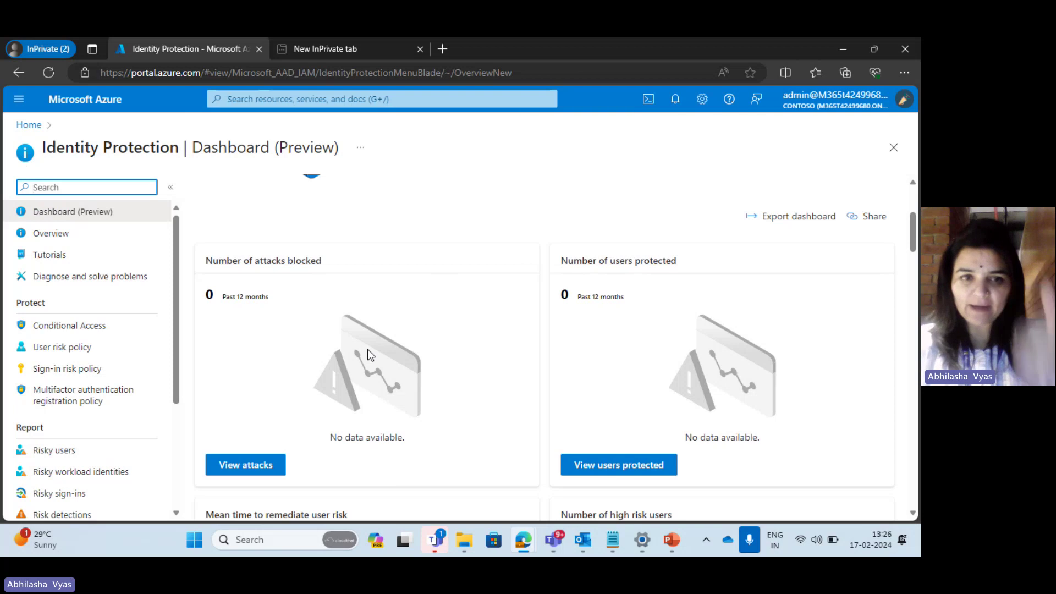
{"action": "scroll", "coordinate": [368, 349], "scroll_direction": "down", "scroll_amount": 1}
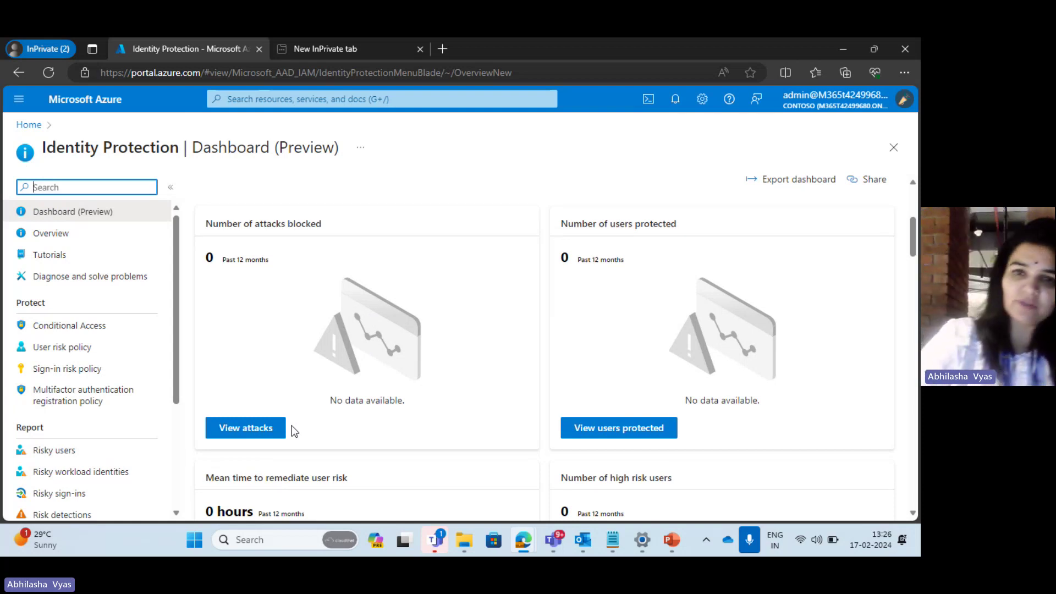
{"action": "scroll", "coordinate": [291, 424], "scroll_direction": "down", "scroll_amount": 3}
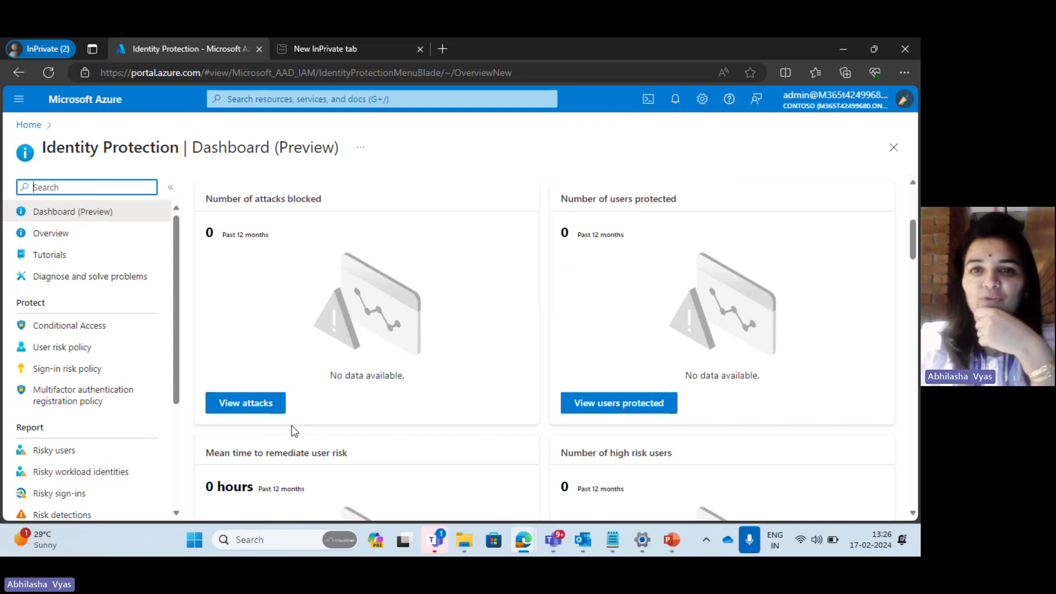
{"action": "scroll", "coordinate": [601, 342], "scroll_direction": "up", "scroll_amount": 2}
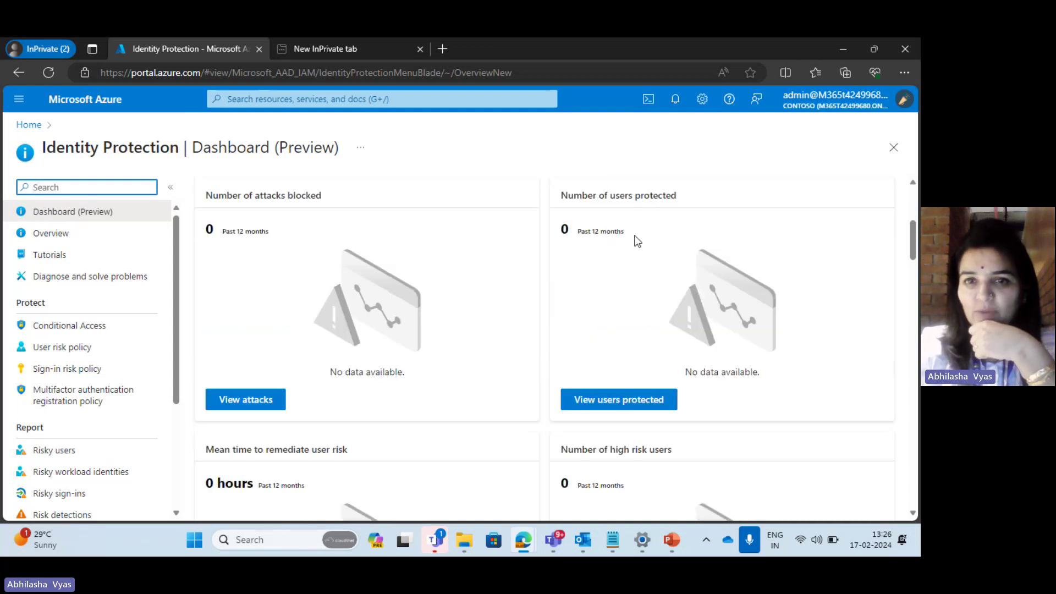
{"action": "scroll", "coordinate": [612, 299], "scroll_direction": "down", "scroll_amount": 4}
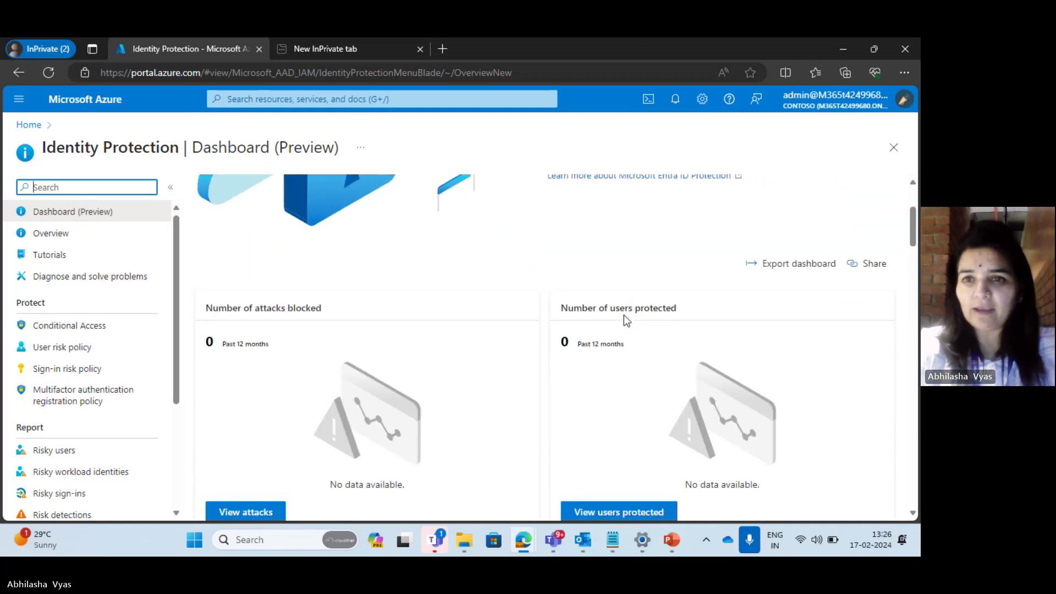
{"action": "scroll", "coordinate": [623, 317], "scroll_direction": "down", "scroll_amount": 1}
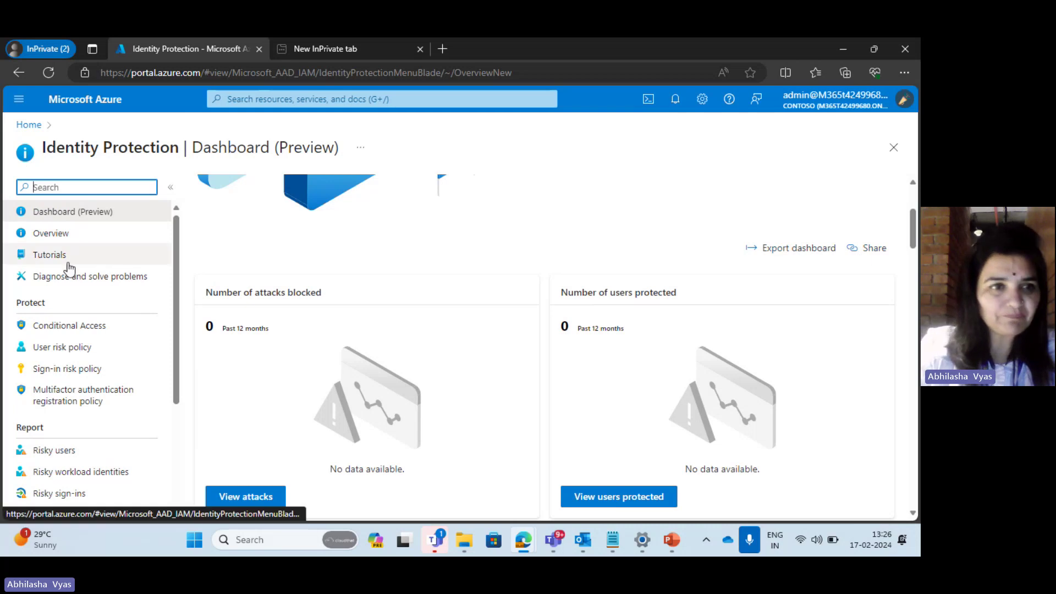
Show the Identity Protection Overview page
{"action": "left_click", "coordinate": [54, 233]}
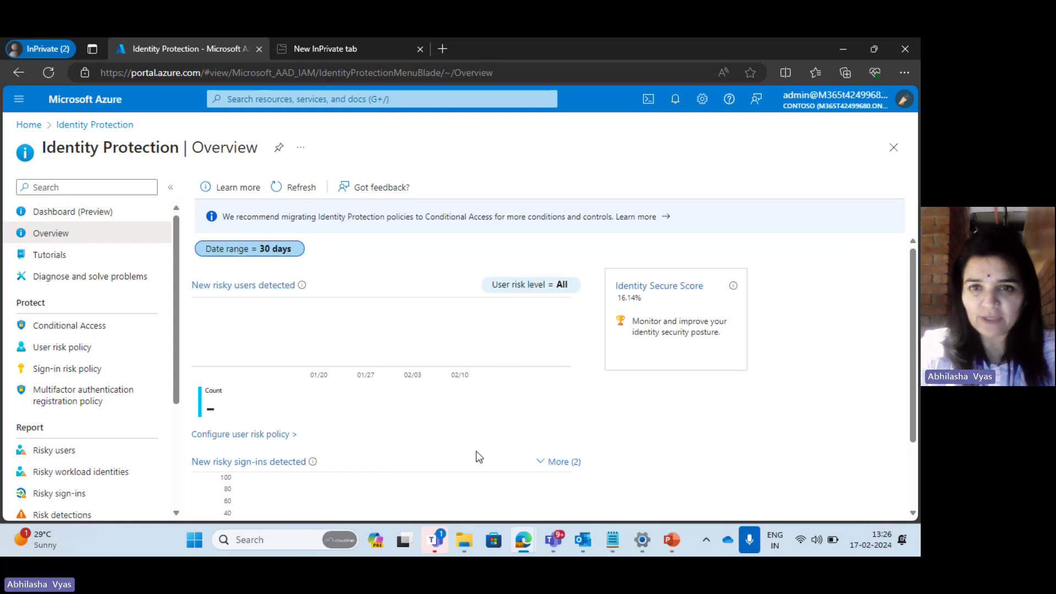
{"action": "scroll", "coordinate": [446, 432], "scroll_direction": "down", "scroll_amount": 2}
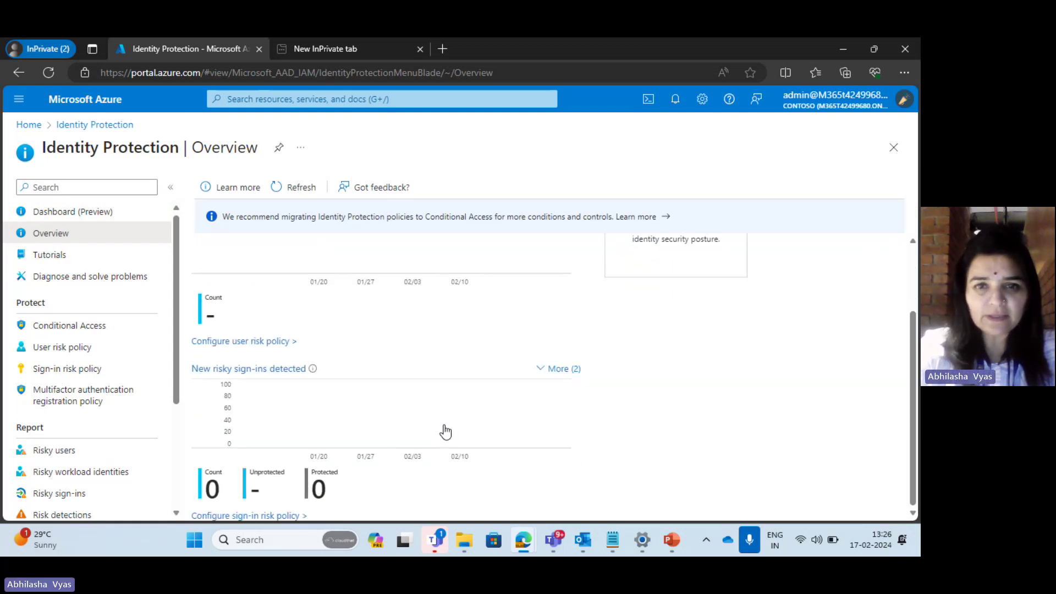
{"action": "scroll", "coordinate": [445, 432], "scroll_direction": "up", "scroll_amount": 2}
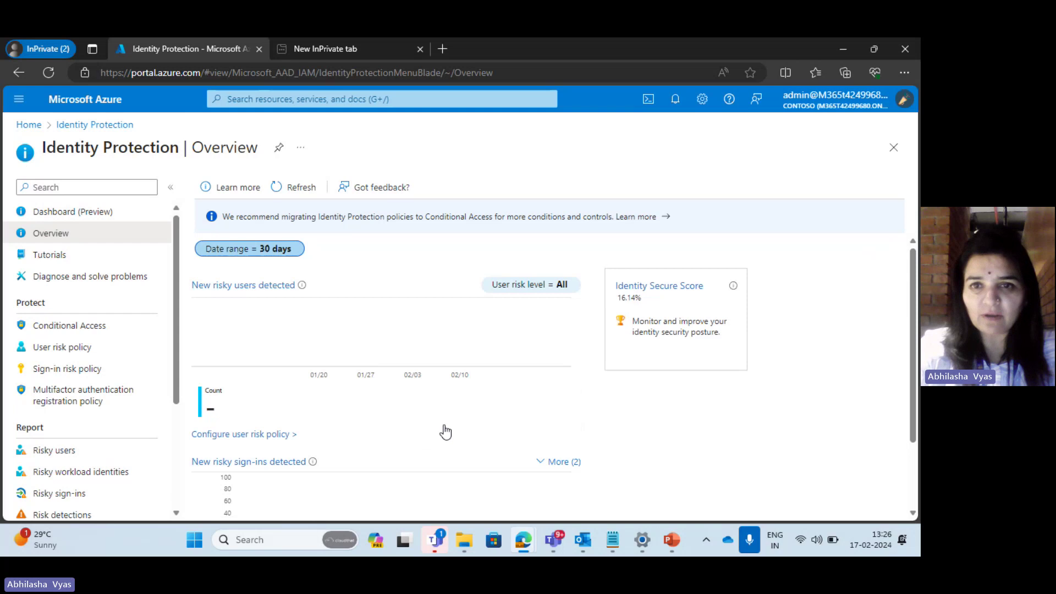
Open Identity Secure Score (16.14% vs 55.66% typical) and browse its improvement actions
{"action": "left_click", "coordinate": [673, 294]}
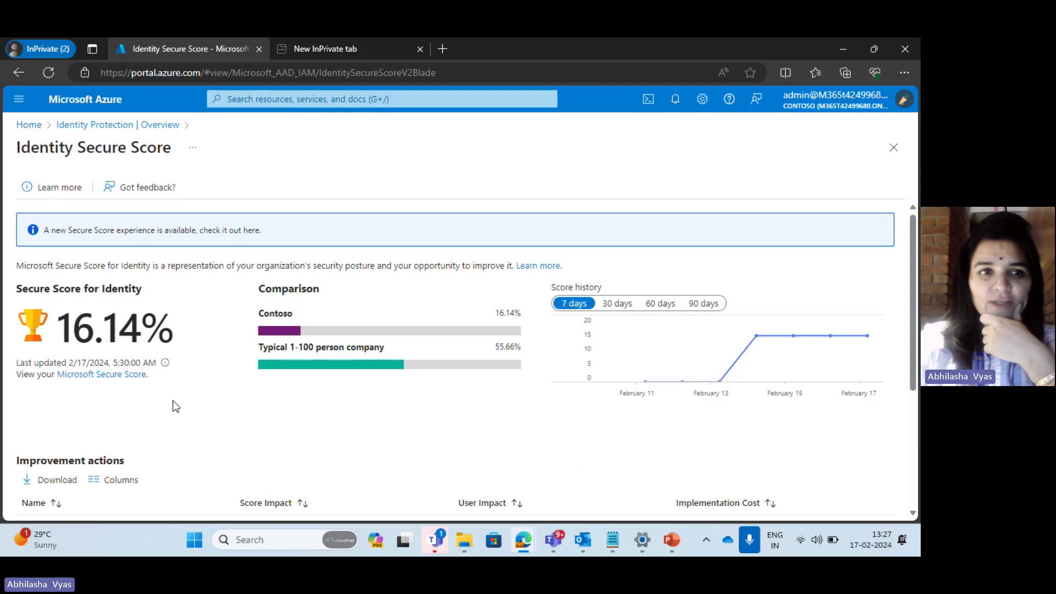
{"action": "scroll", "coordinate": [173, 406], "scroll_direction": "down", "scroll_amount": 1}
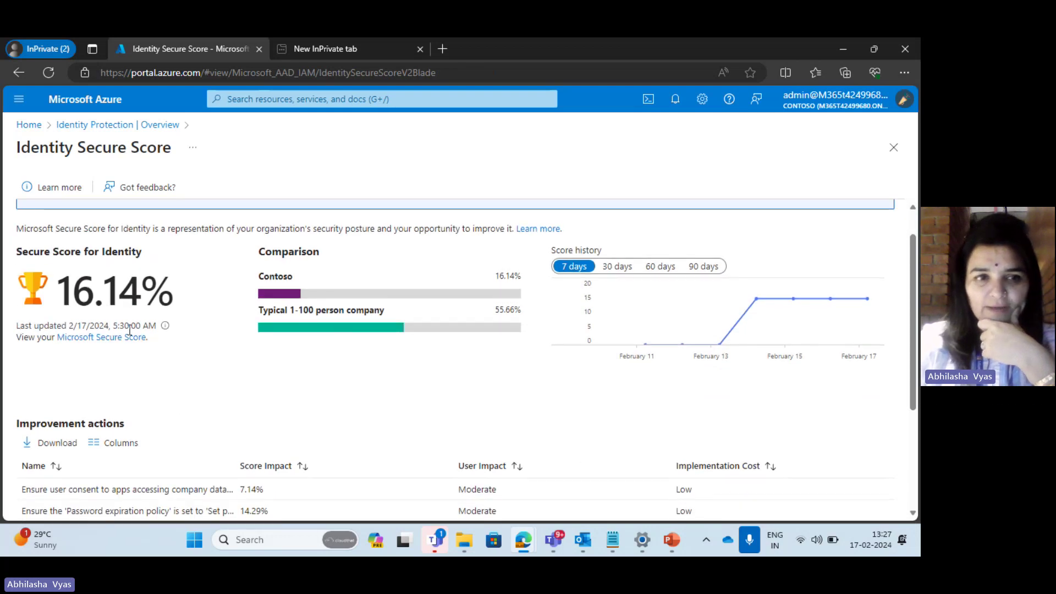
{"action": "scroll", "coordinate": [232, 403], "scroll_direction": "down", "scroll_amount": 1}
{"action": "scroll", "coordinate": [232, 403], "scroll_direction": "up", "scroll_amount": 1}
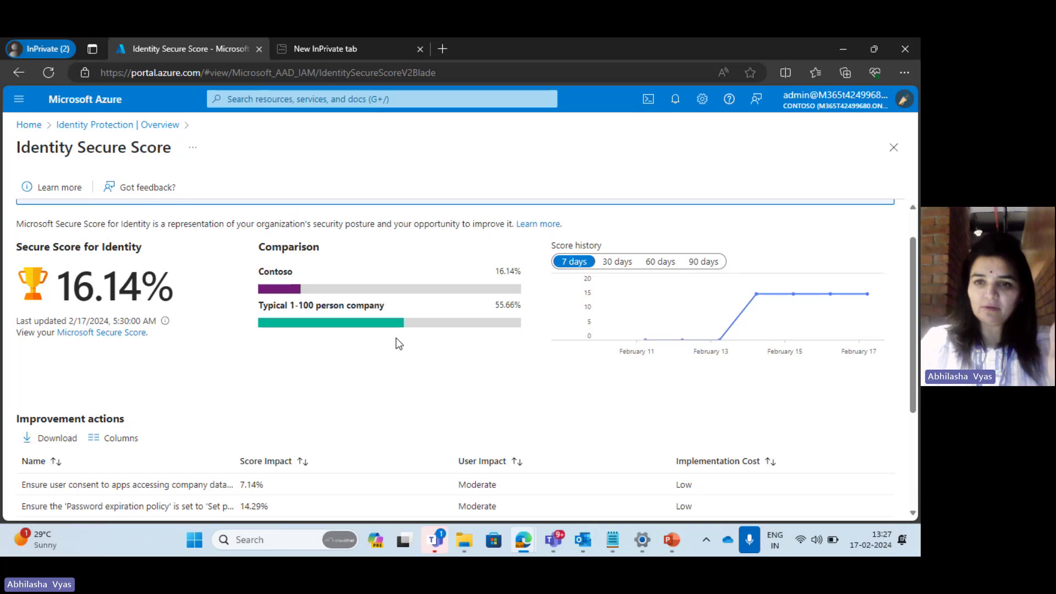
{"action": "scroll", "coordinate": [397, 338], "scroll_direction": "down", "scroll_amount": 2}
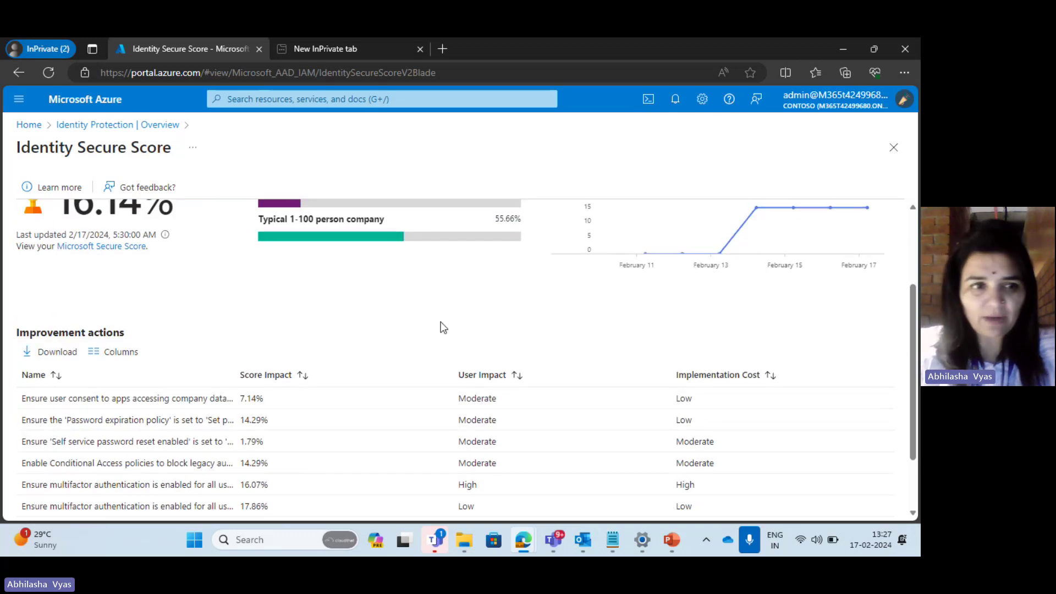
{"action": "scroll", "coordinate": [442, 327], "scroll_direction": "down", "scroll_amount": 2}
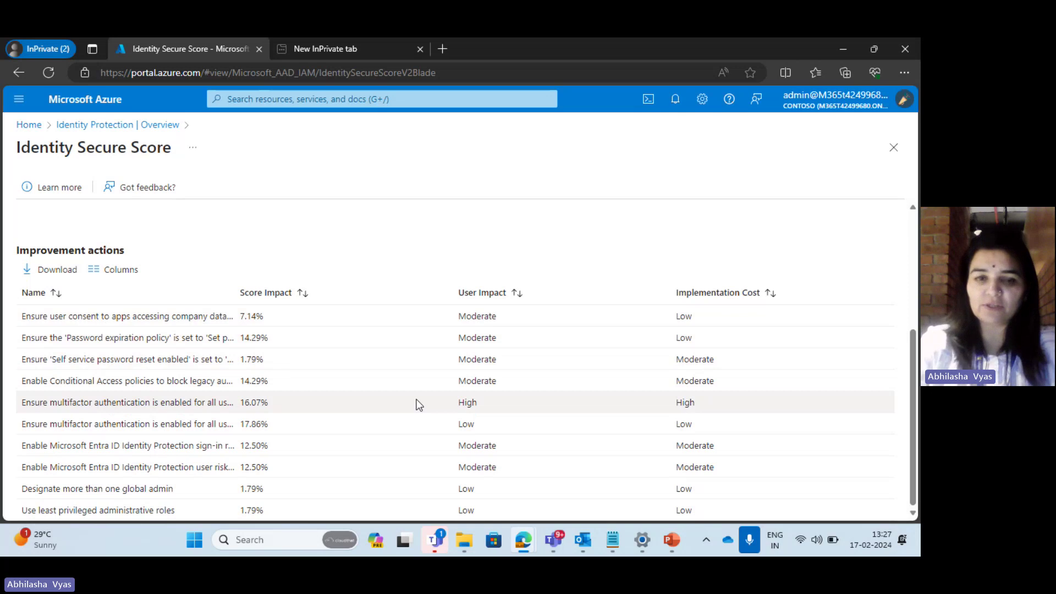
{"action": "scroll", "coordinate": [417, 405], "scroll_direction": "up", "scroll_amount": 4}
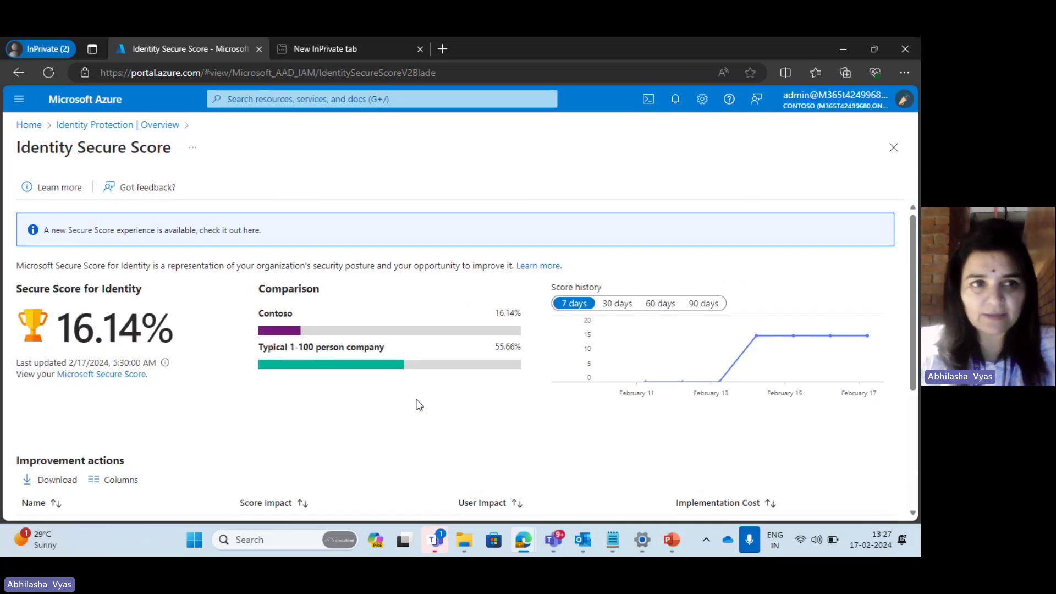
Return to the Overview and review the user risk and sign-in risk policies
{"action": "left_click", "coordinate": [165, 125]}
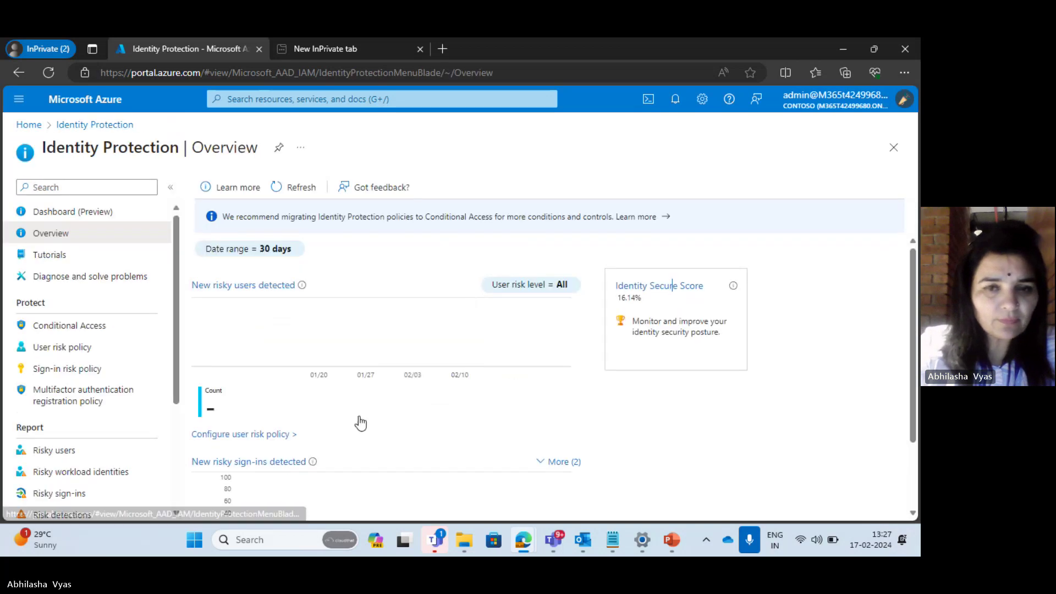
{"action": "scroll", "coordinate": [507, 384], "scroll_direction": "down", "scroll_amount": 2}
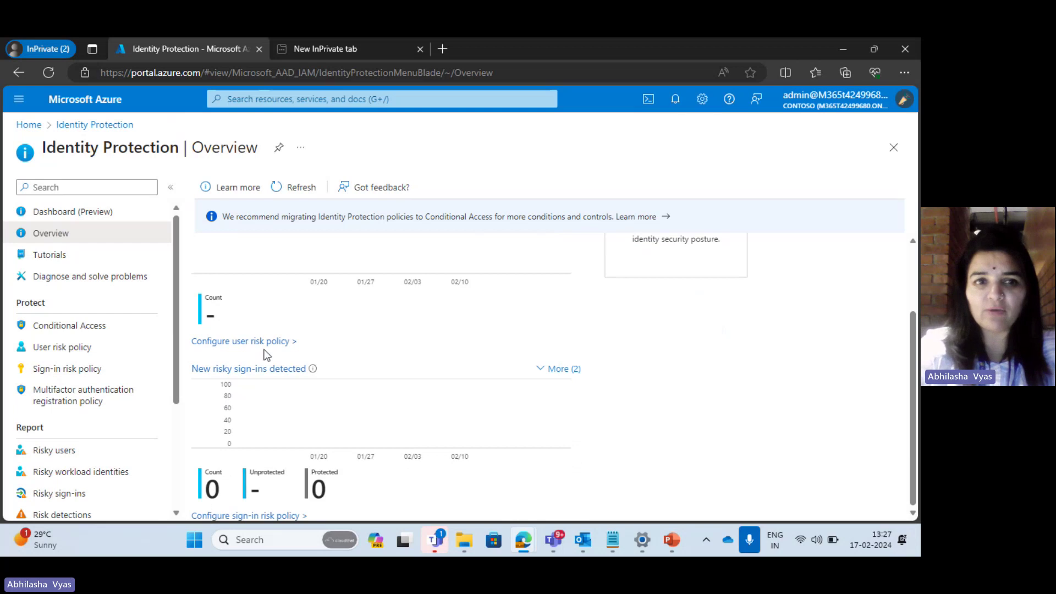
{"action": "scroll", "coordinate": [395, 412], "scroll_direction": "up", "scroll_amount": 2}
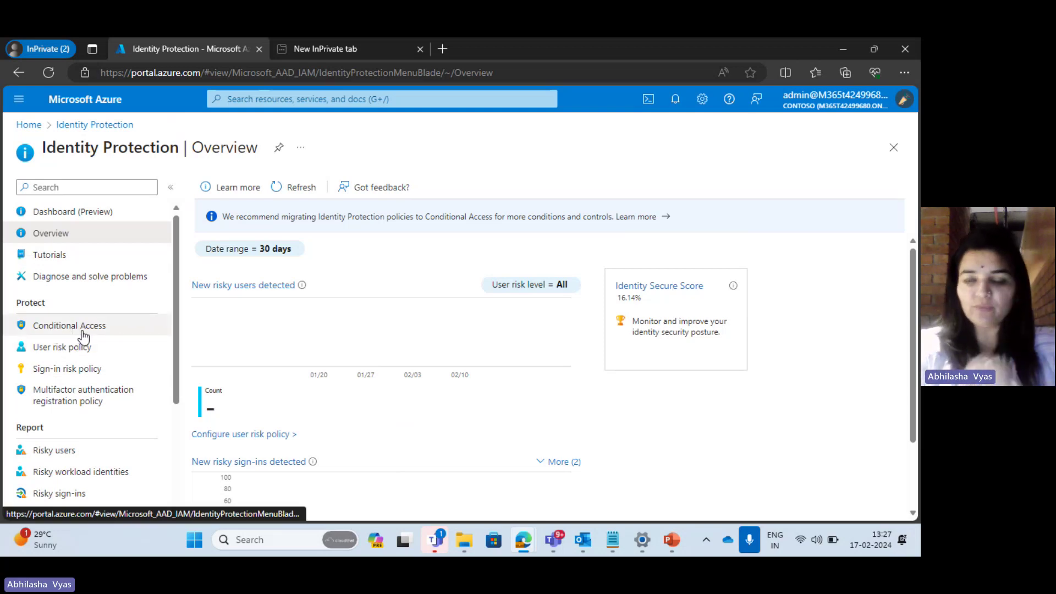
{"action": "left_click", "coordinate": [66, 355]}
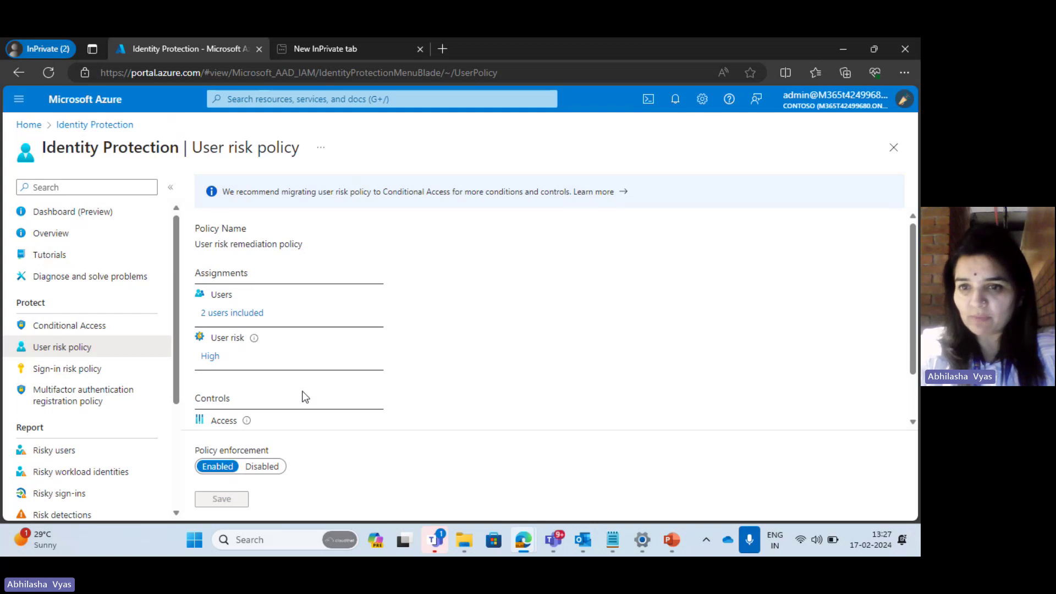
{"action": "left_click", "coordinate": [56, 373]}
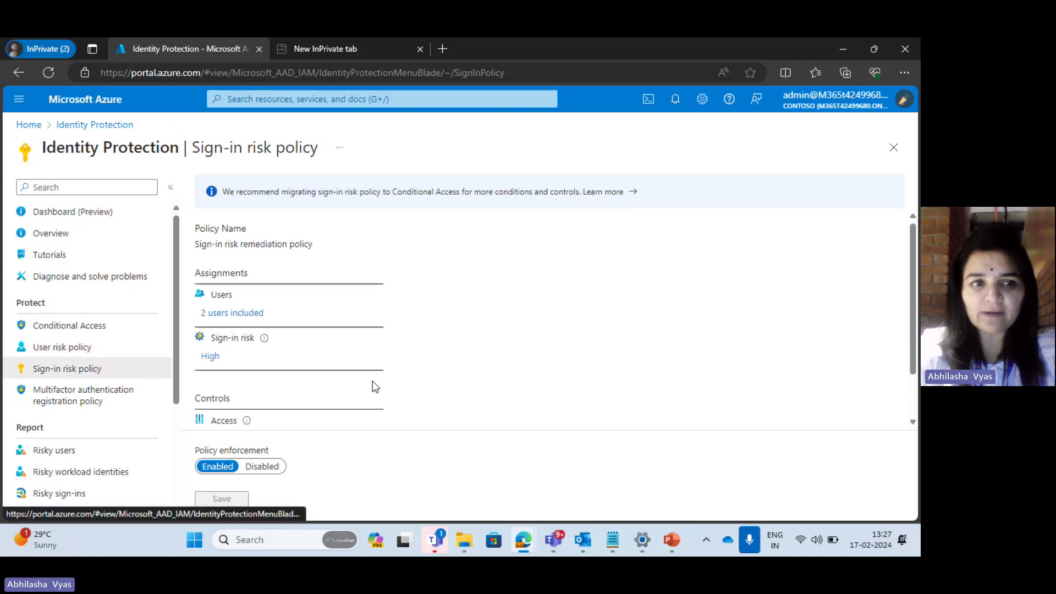
View the MFA registration policy, assigned to All users with enforcement Disabled
{"action": "left_click", "coordinate": [79, 396]}
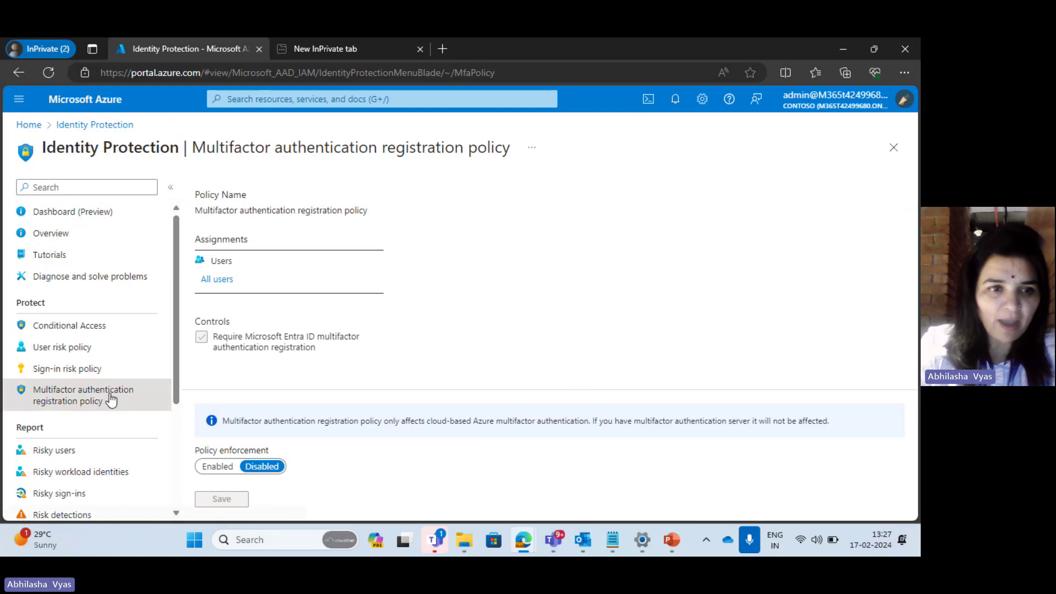
{"action": "scroll", "coordinate": [110, 385], "scroll_direction": "down", "scroll_amount": 3}
{"action": "key", "text": "ctrl+plus"}
{"action": "key", "text": "ctrl+plus"}
{"action": "key", "text": "ctrl+plus"}
{"action": "key", "text": "ctrl+plus"}
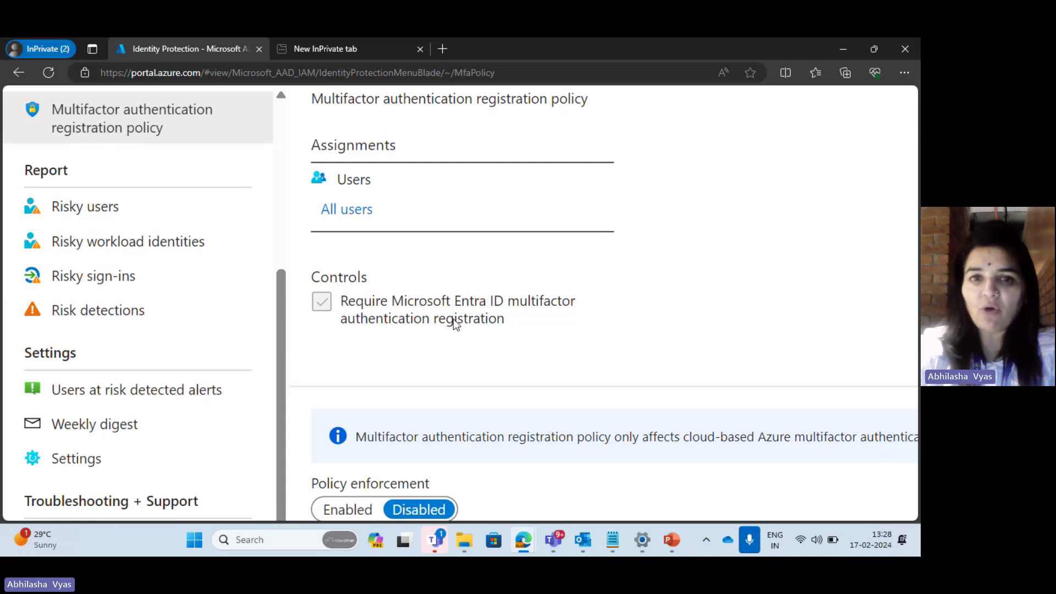
{"action": "key", "text": "ctrl+0"}
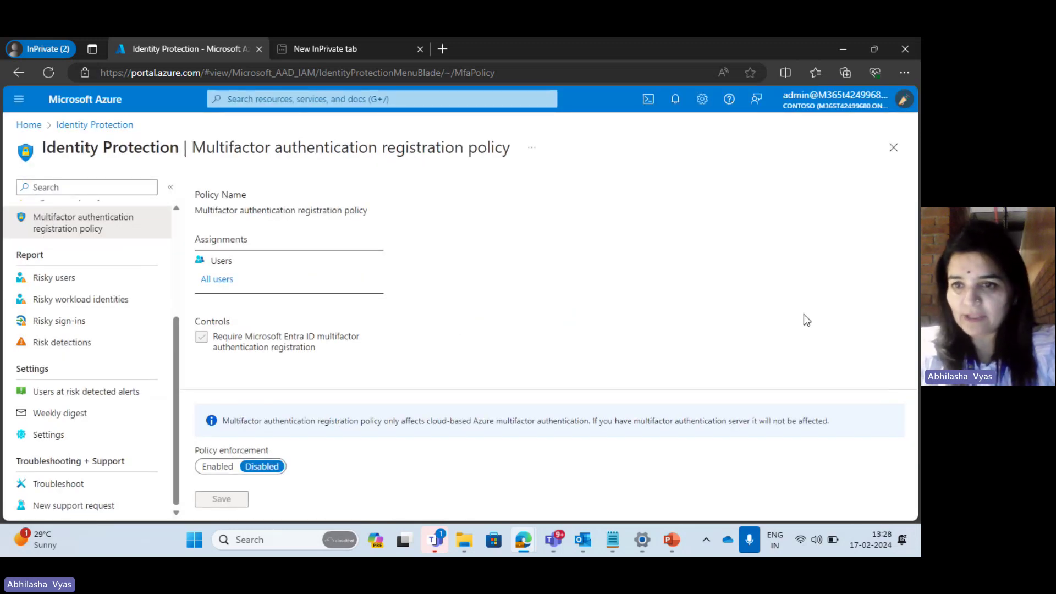
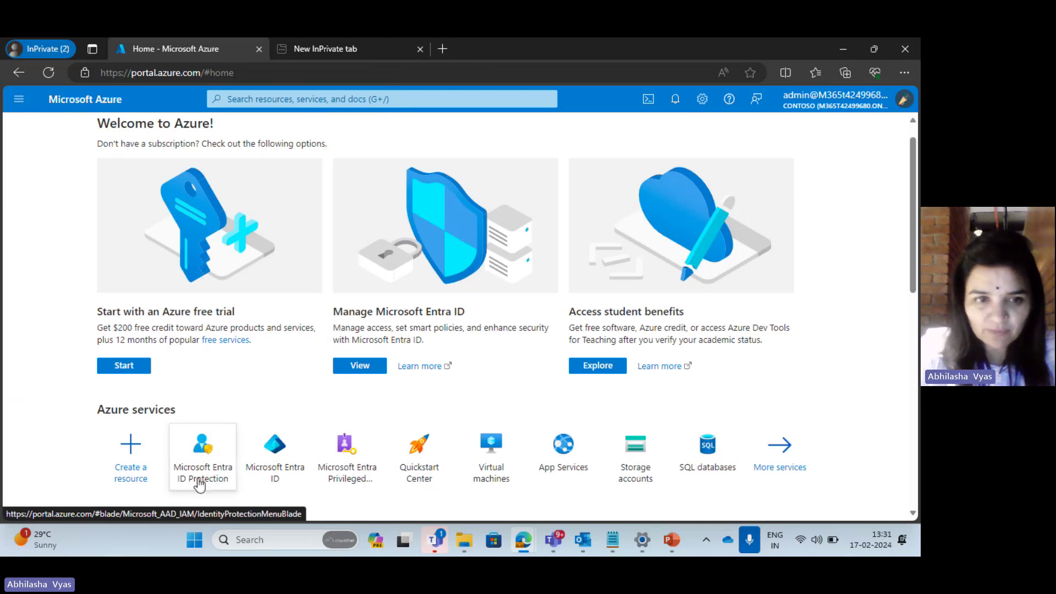
Go to Microsoft Entra ID from recent services, then Security > Authentication methods policies
{"action": "left_click_drag", "start_coordinate": [210, 477], "coordinate": [289, 468]}
{"action": "mouse_move", "coordinate": [290, 468]}
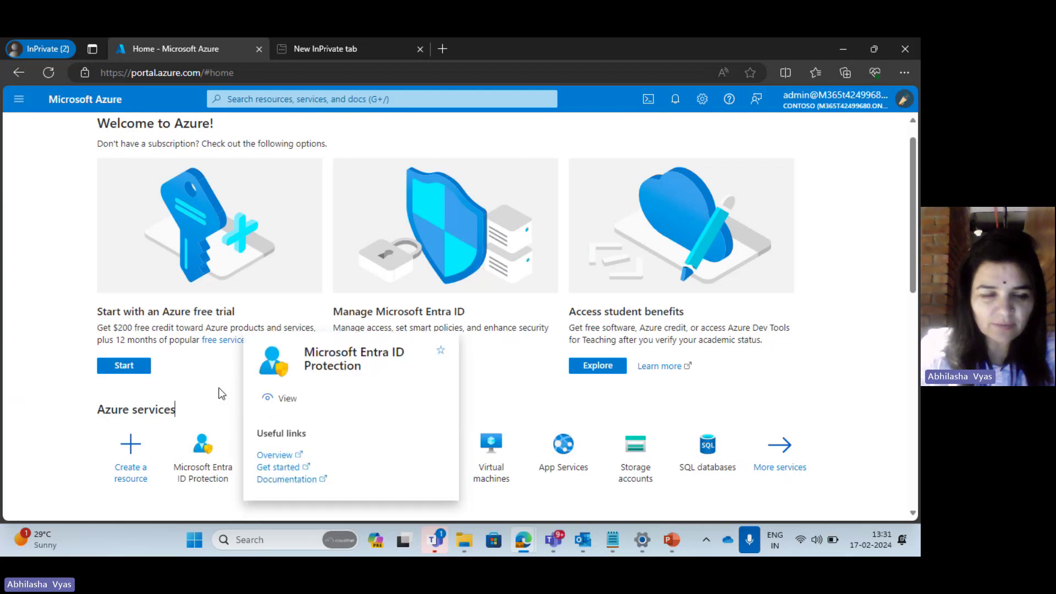
{"action": "left_click", "coordinate": [266, 98]}
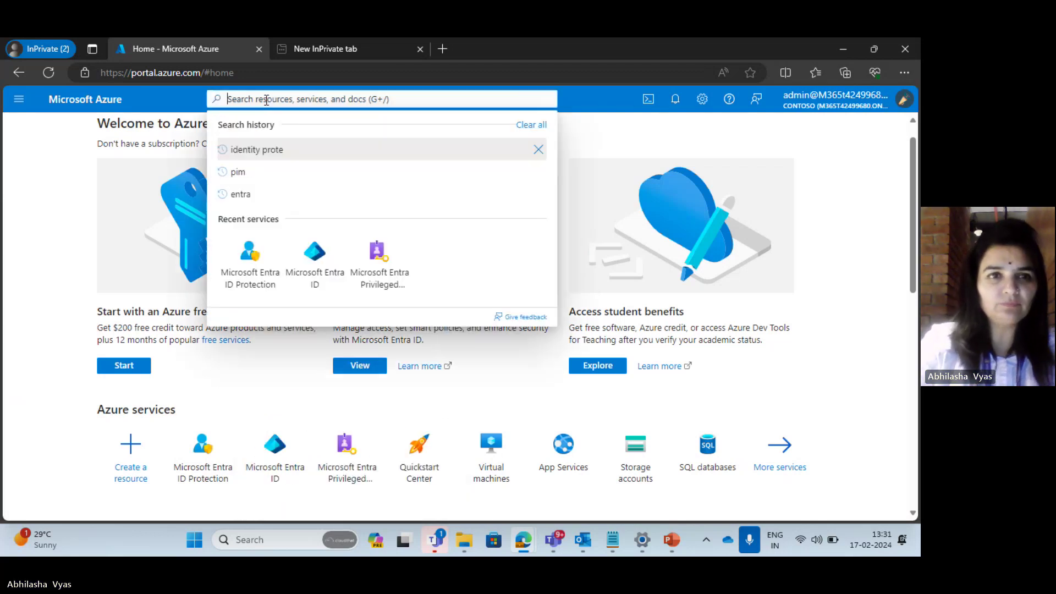
{"action": "left_click", "coordinate": [337, 269]}
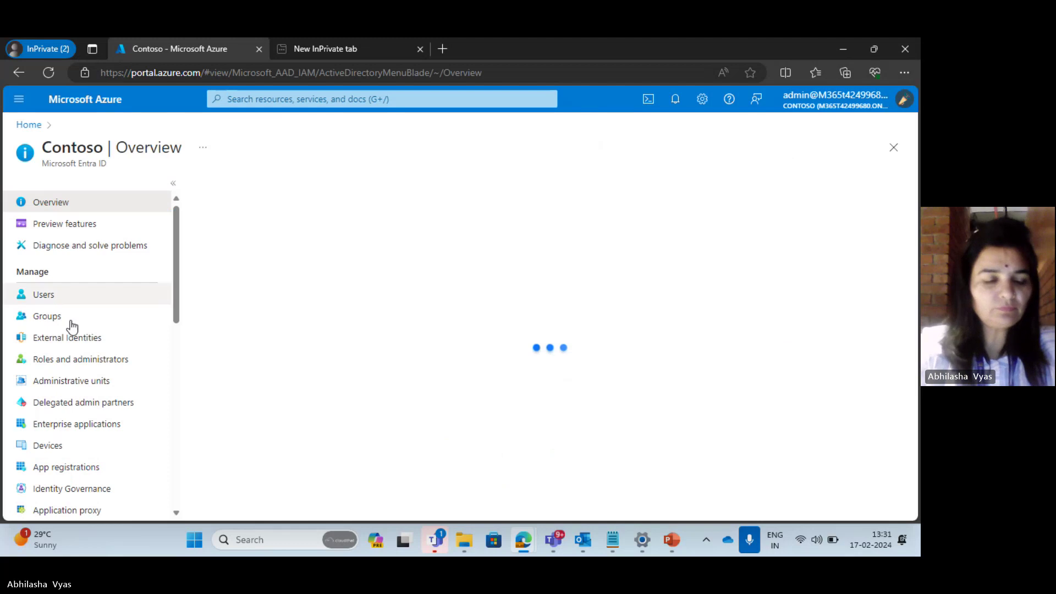
{"action": "scroll", "coordinate": [70, 440], "scroll_direction": "down", "scroll_amount": 5}
{"action": "scroll", "coordinate": [69, 440], "scroll_direction": "down", "scroll_amount": 2}
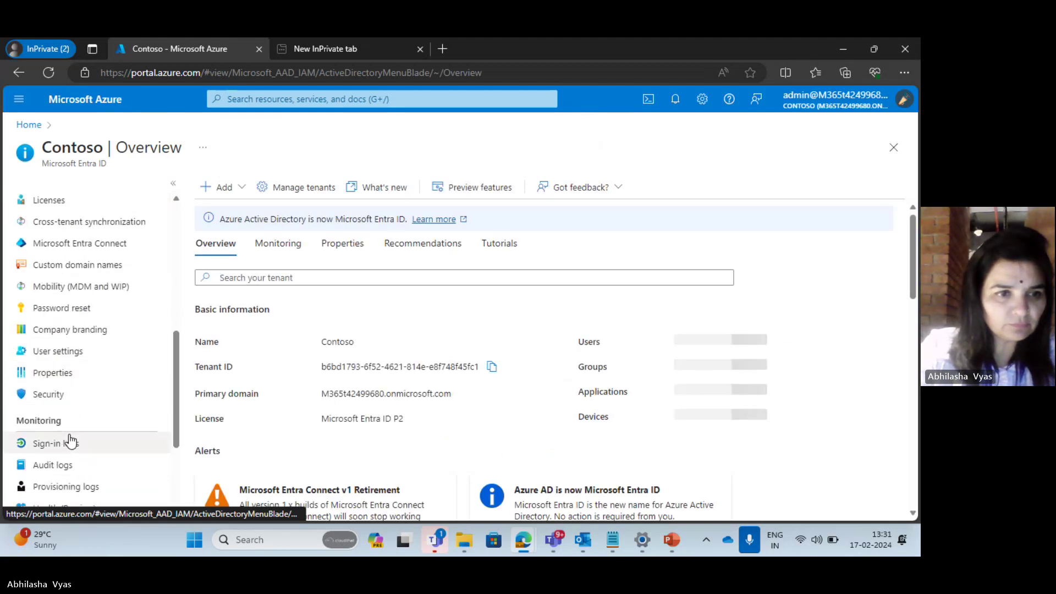
{"action": "left_click", "coordinate": [47, 400]}
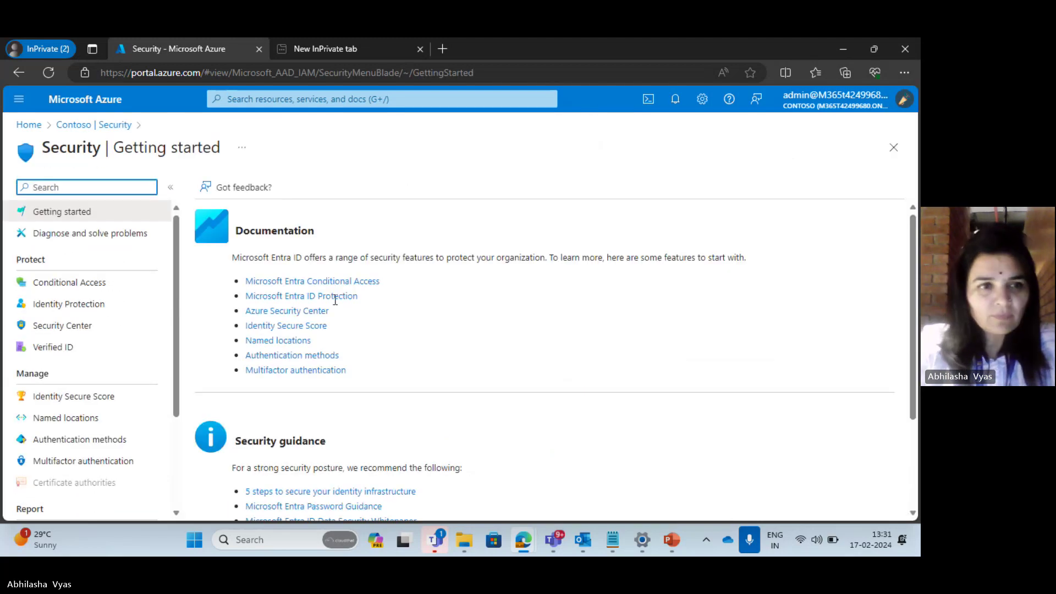
{"action": "left_click", "coordinate": [67, 439]}
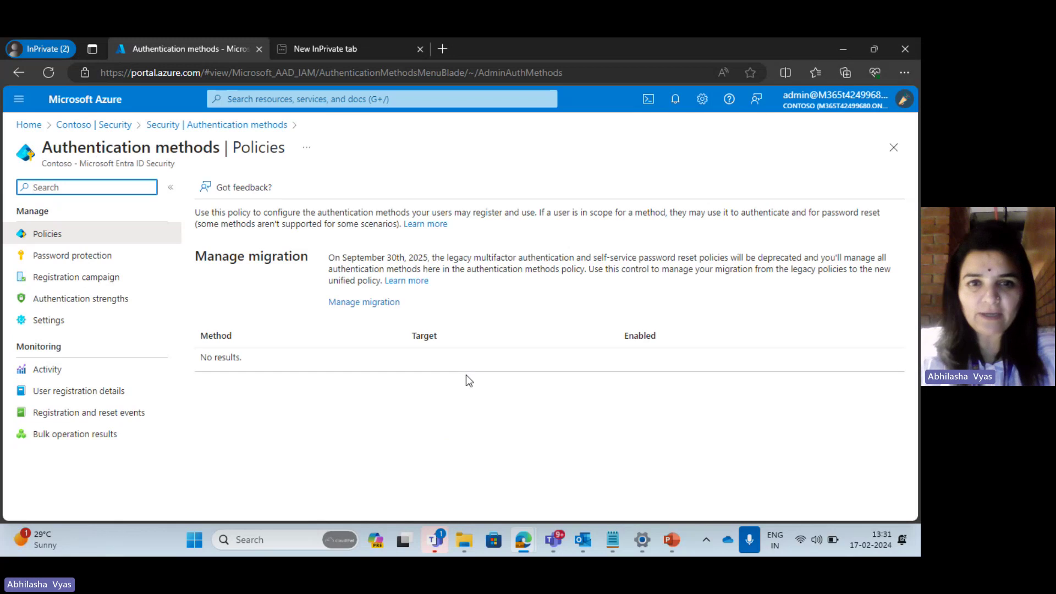
Open Password protection, showing lockout threshold 10, a 60-second lockout duration and Audit mode
{"action": "scroll", "coordinate": [466, 376], "scroll_direction": "down", "scroll_amount": 1}
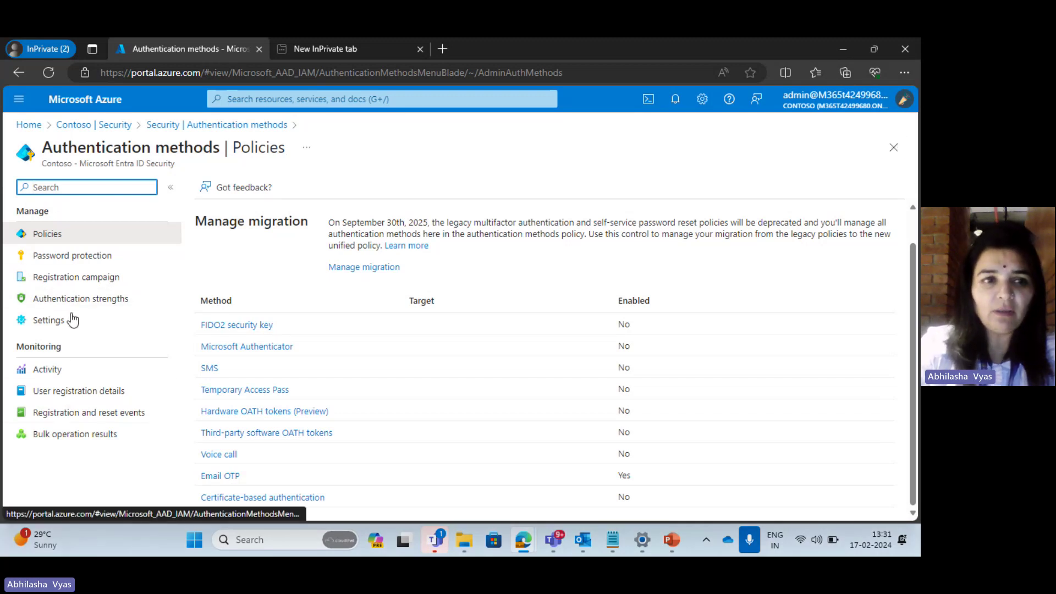
{"action": "left_click", "coordinate": [78, 256]}
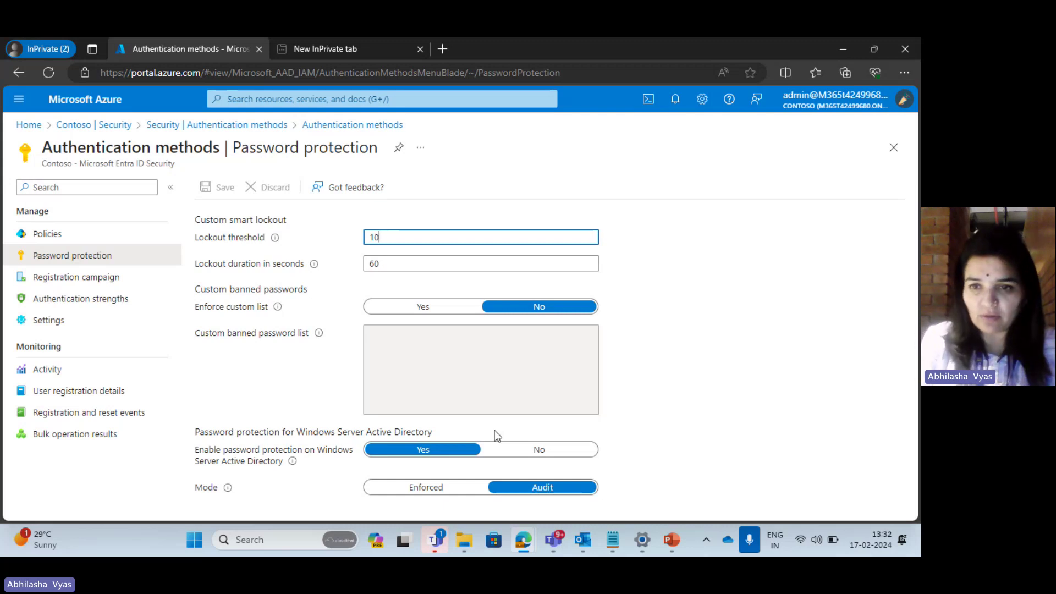
Review the custom banned password list and info tooltips without changes, then return to Contoso | Security
{"action": "left_click", "coordinate": [436, 345]}
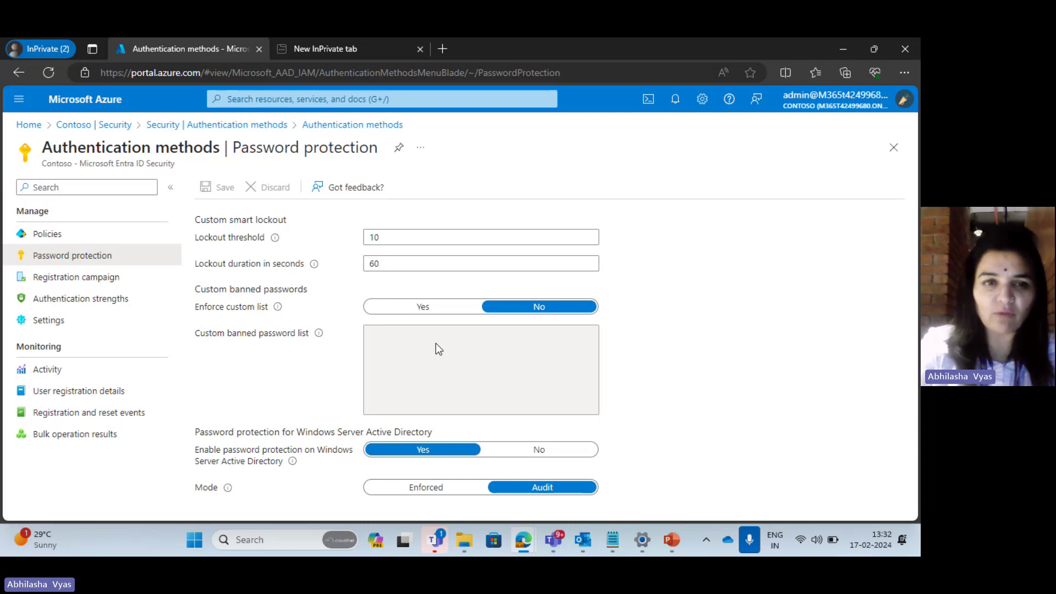
{"action": "mouse_move", "coordinate": [317, 336]}
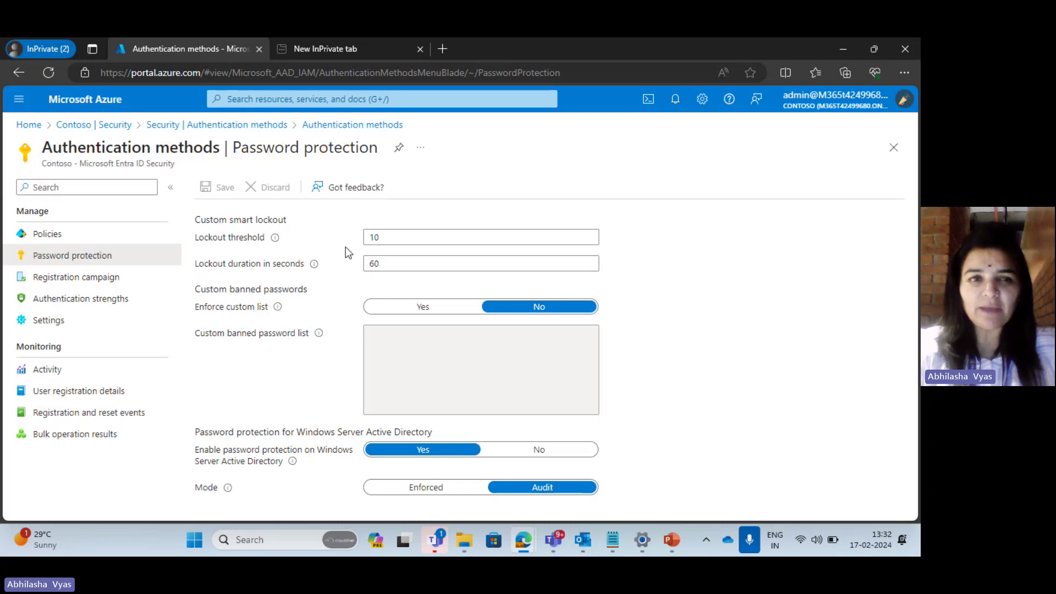
{"action": "mouse_move", "coordinate": [312, 274]}
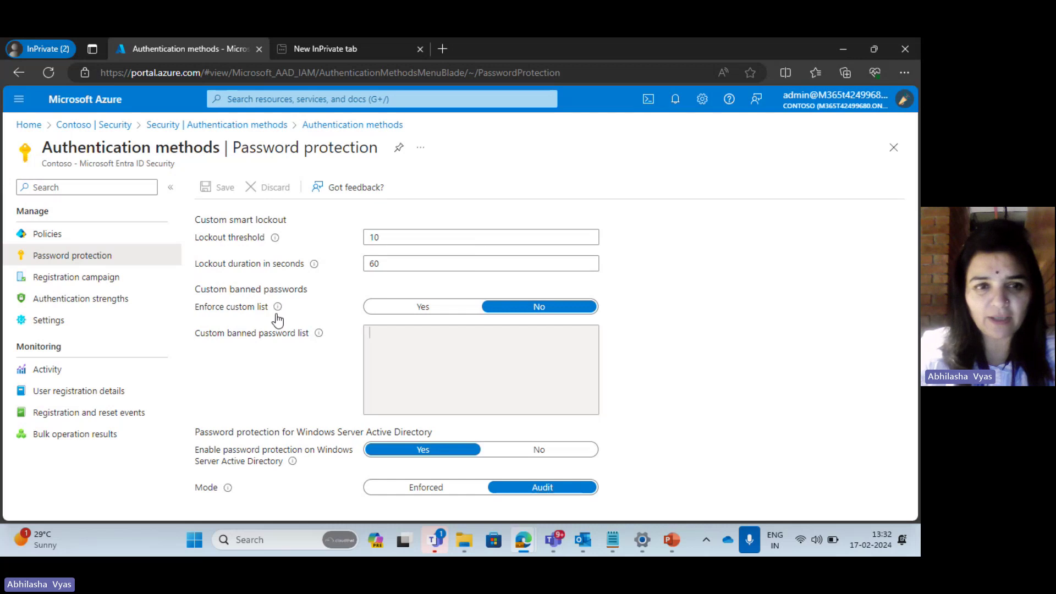
{"action": "mouse_move", "coordinate": [277, 313]}
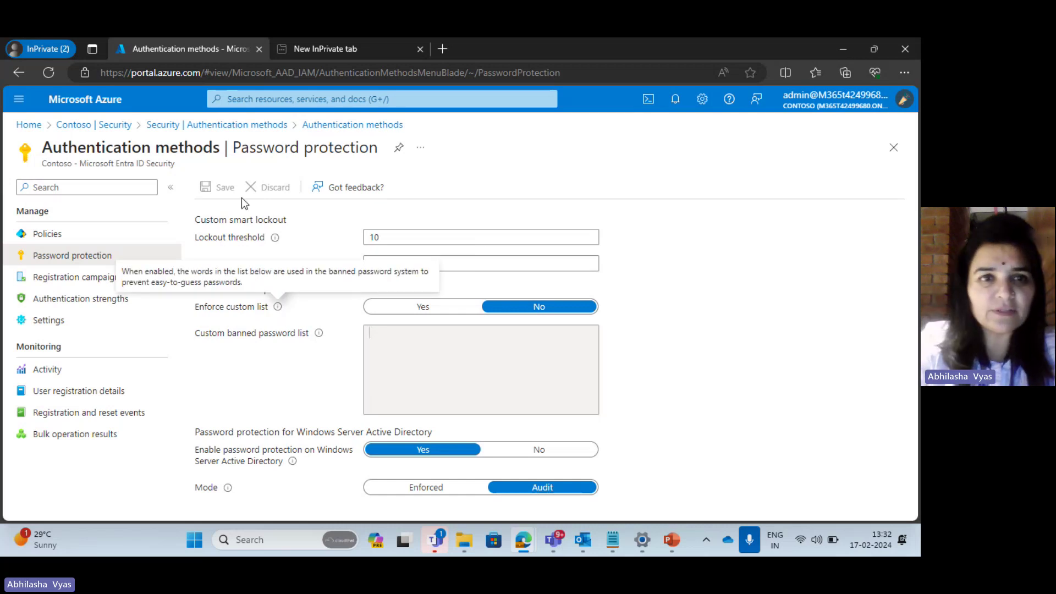
{"action": "left_click", "coordinate": [242, 125]}
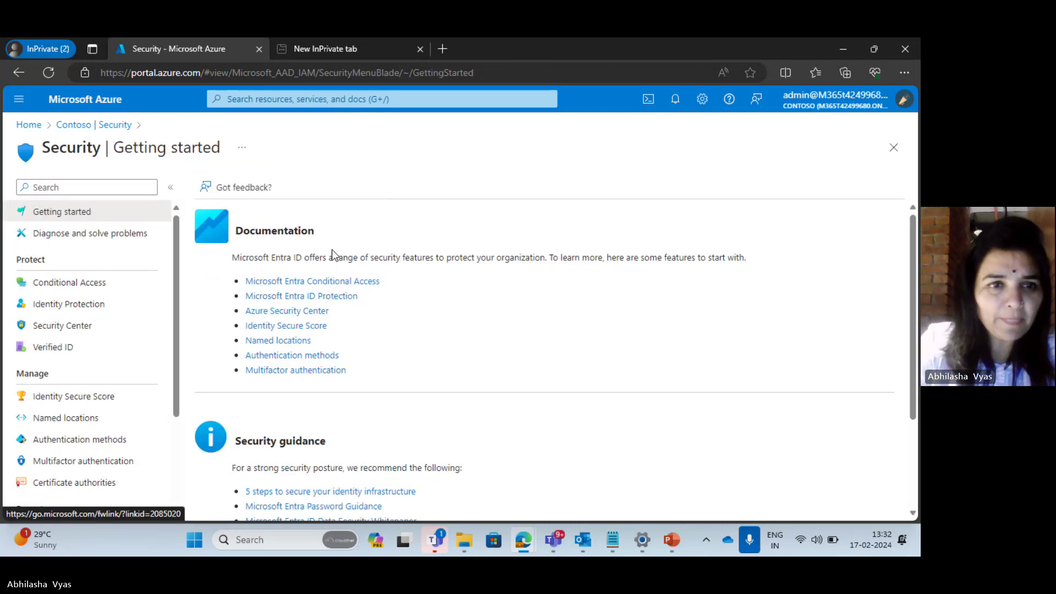
Navigate via the Contoso overview and Azure Home to the Microsoft Entra ID Protection tile
{"action": "left_click", "coordinate": [91, 130]}
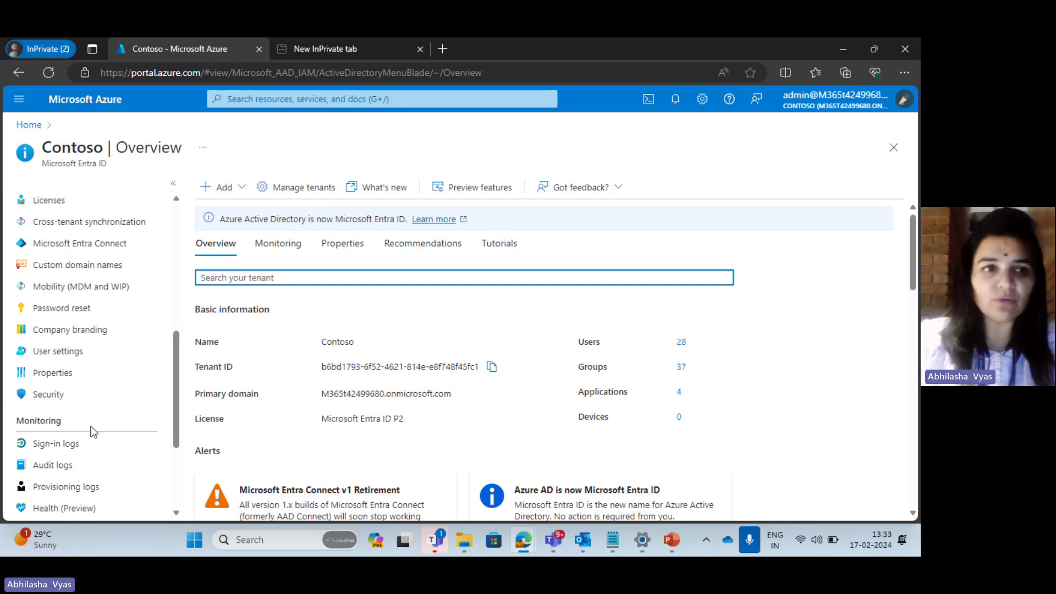
{"action": "scroll", "coordinate": [50, 322], "scroll_direction": "up", "scroll_amount": 5}
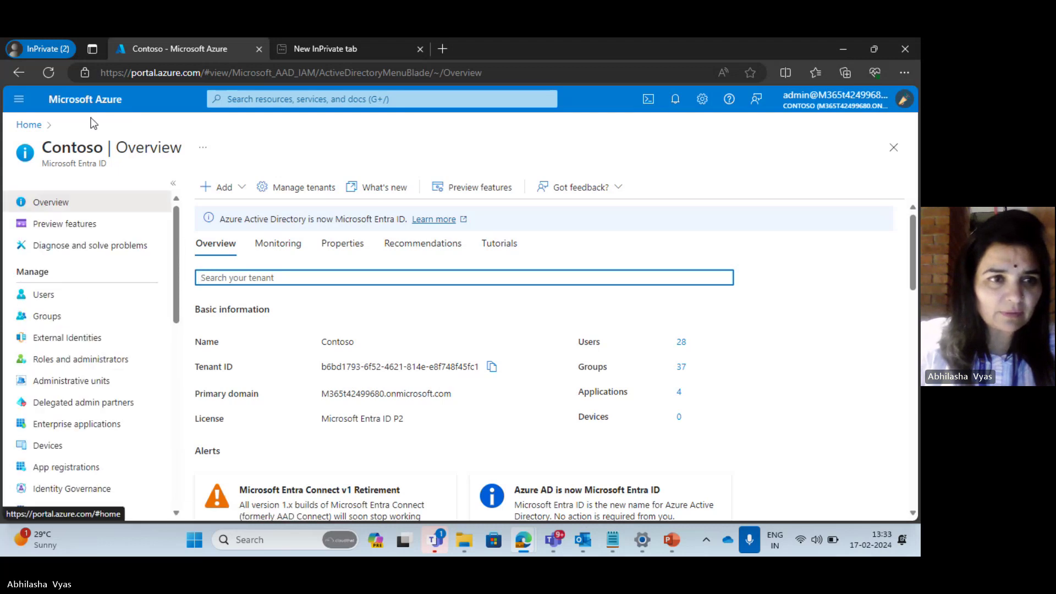
{"action": "left_click", "coordinate": [28, 130]}
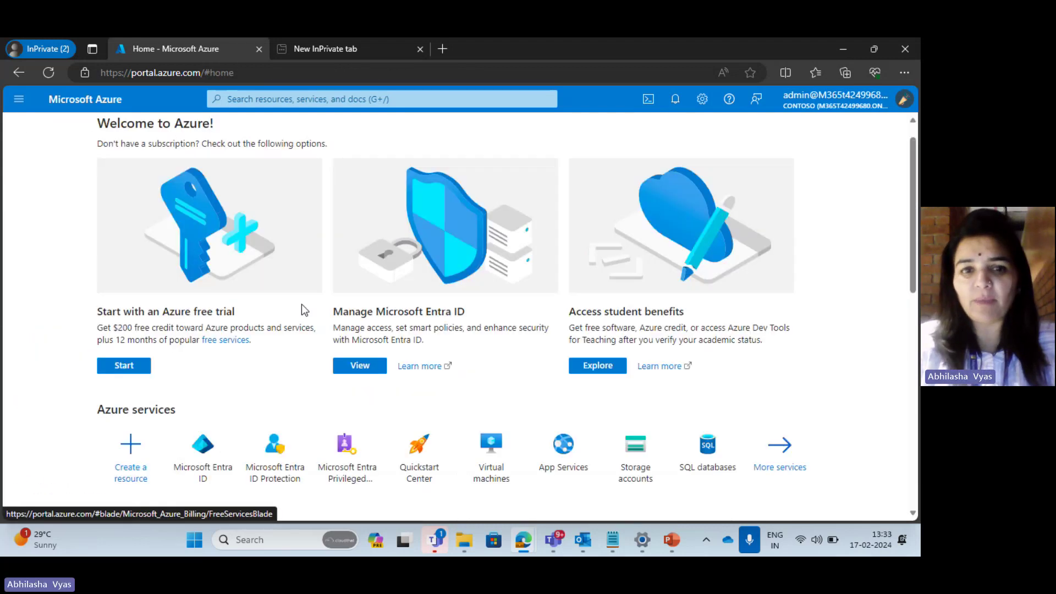
{"action": "left_click", "coordinate": [278, 463]}
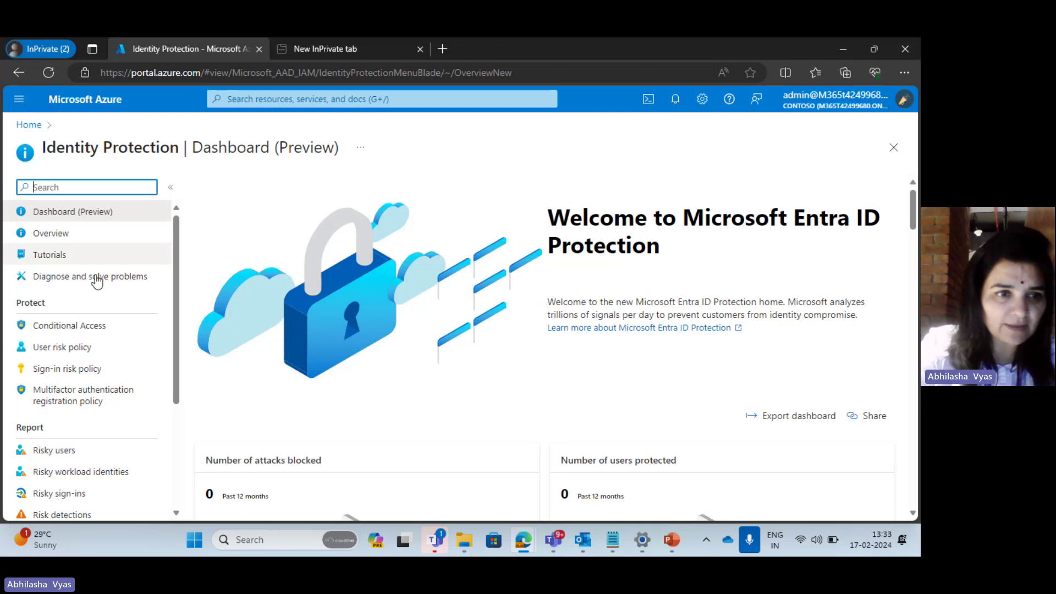
In the user risk policy's user assignments, switch from All users to Select individuals and groups
{"action": "left_click", "coordinate": [70, 353]}
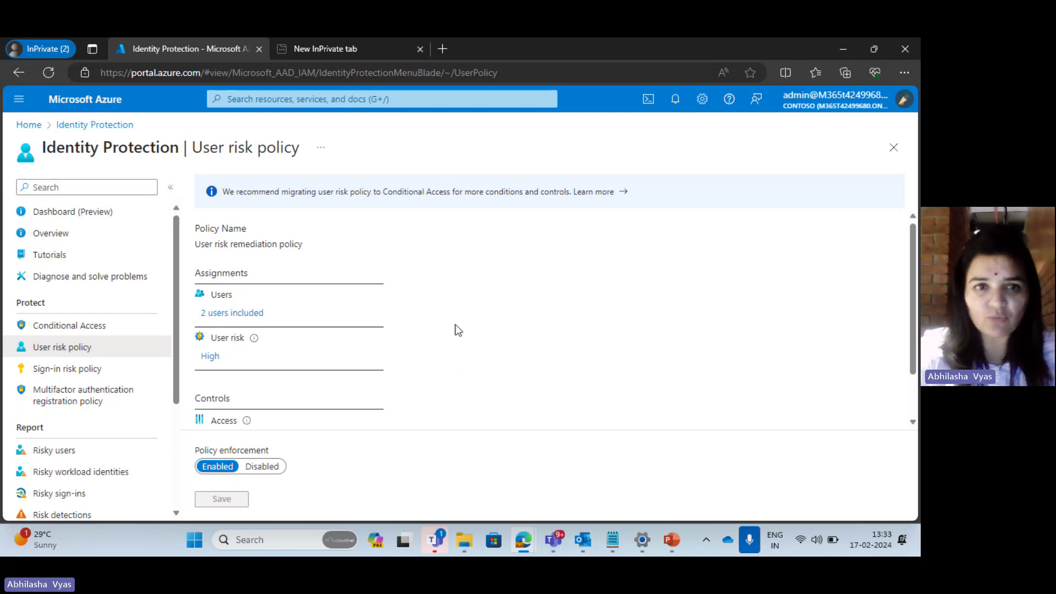
{"action": "left_click", "coordinate": [229, 313]}
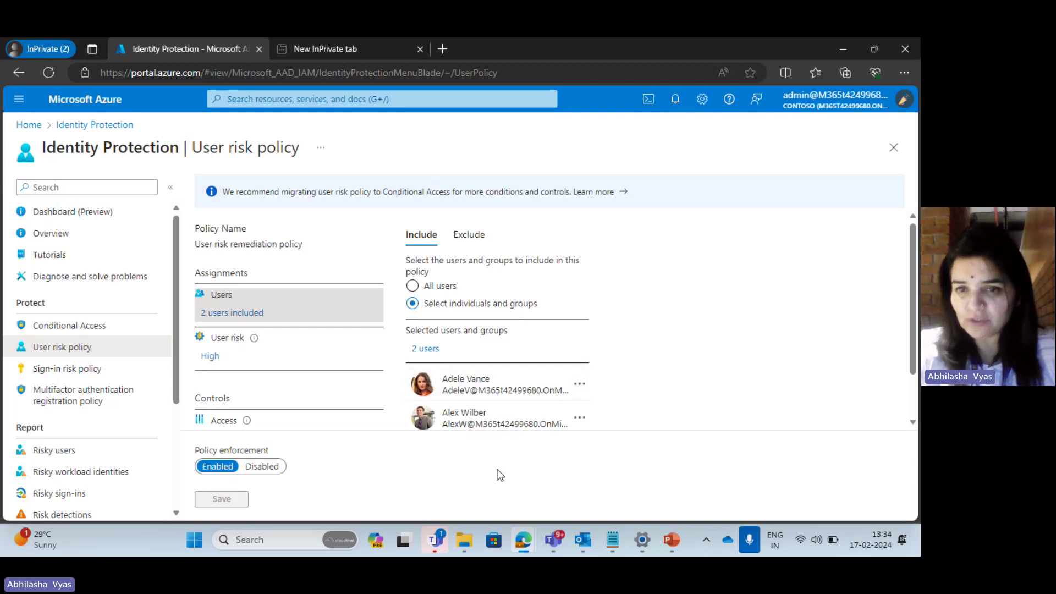
{"action": "left_click", "coordinate": [433, 286]}
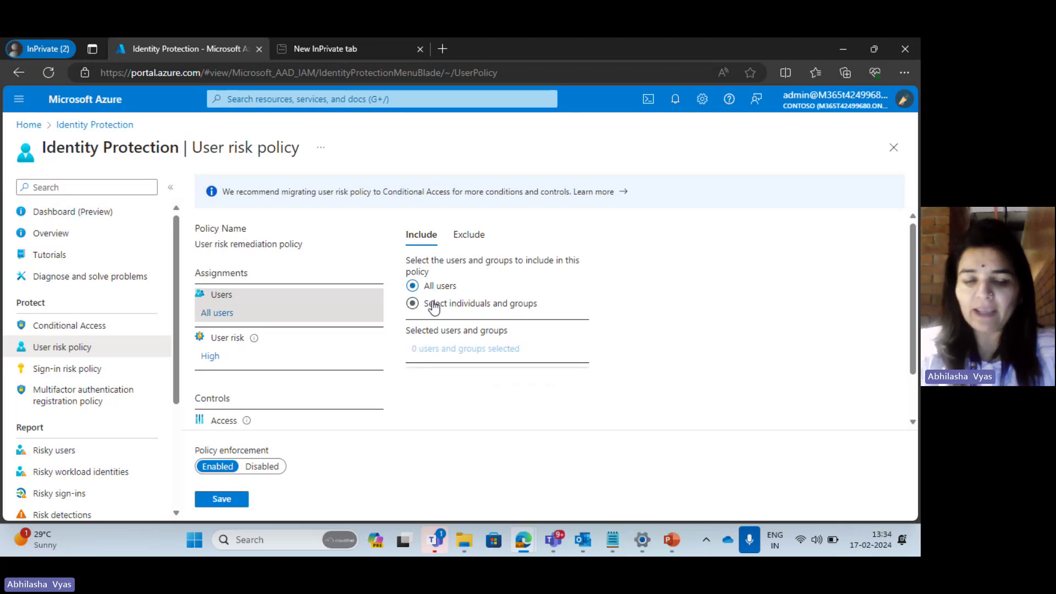
{"action": "left_click", "coordinate": [431, 303]}
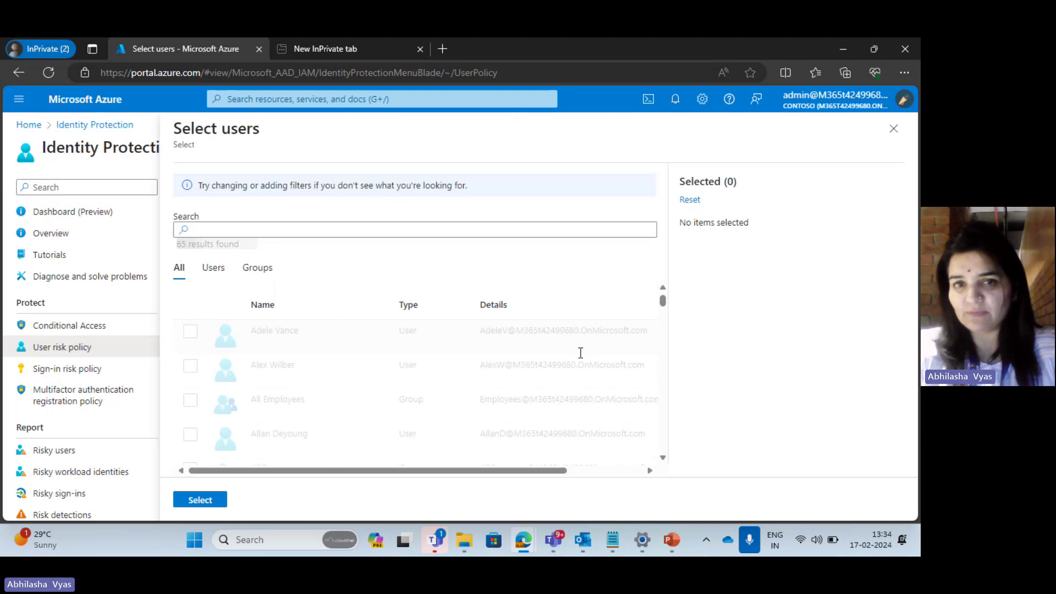
Select the first two listed users and confirm them as the policy's included users
{"action": "left_click", "coordinate": [191, 337]}
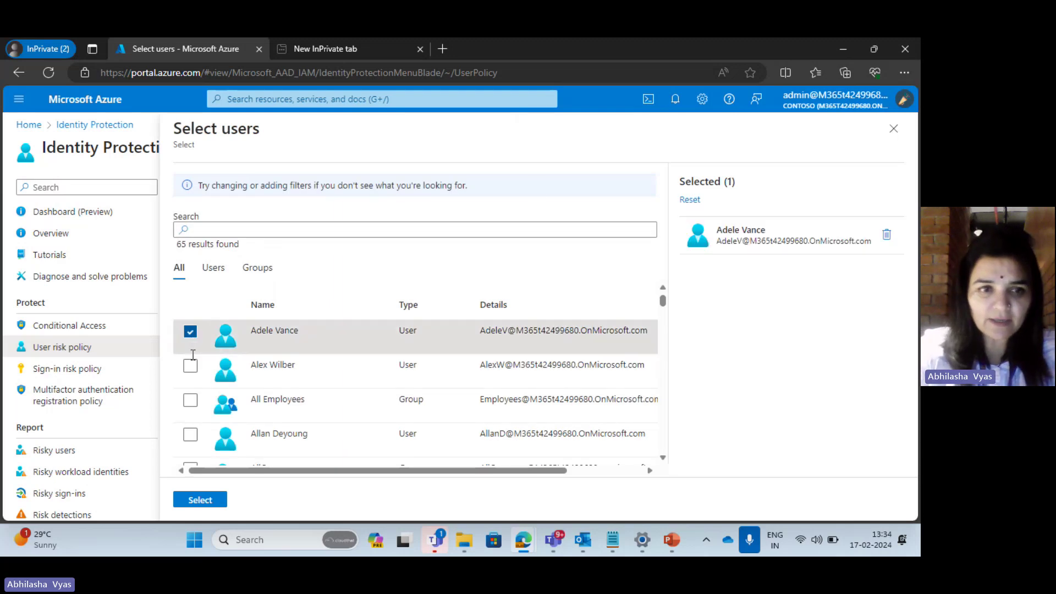
{"action": "left_click", "coordinate": [190, 368]}
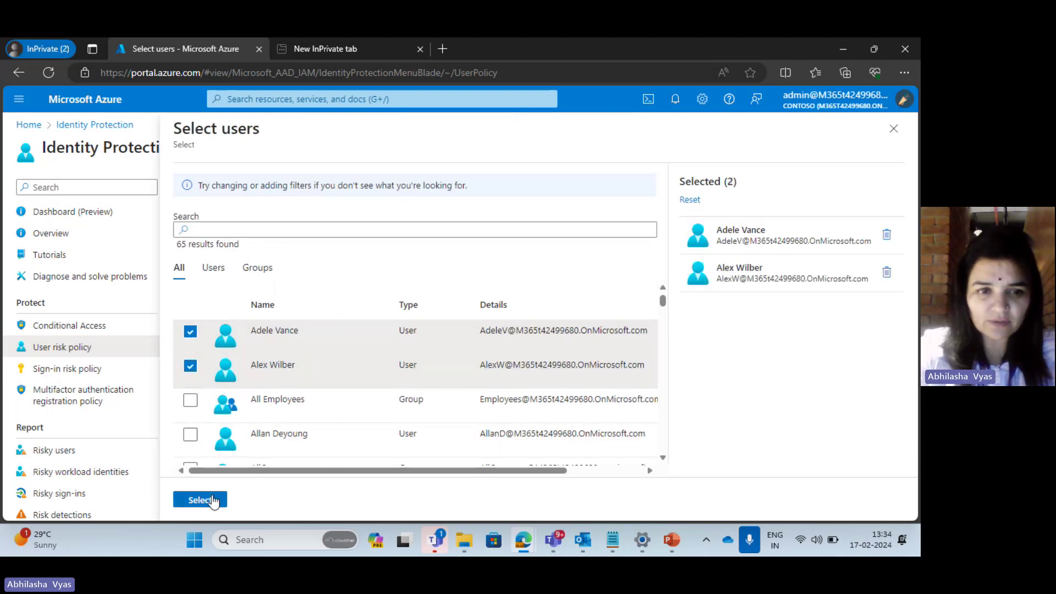
{"action": "left_click", "coordinate": [212, 500]}
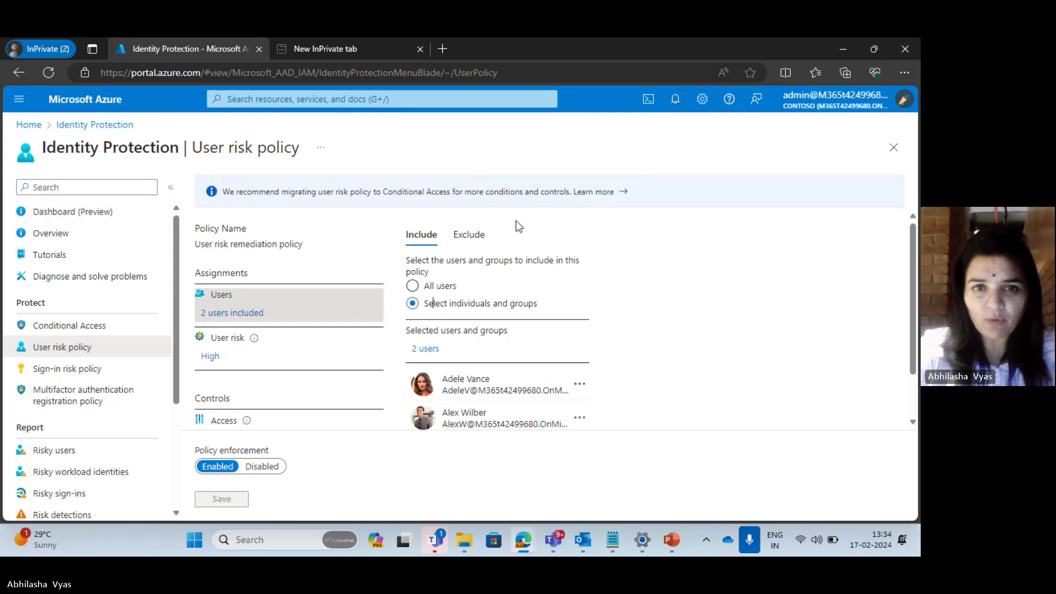
Verify that no users are excluded, then reset the browser zoom to normal
{"action": "scroll", "coordinate": [504, 283], "scroll_direction": "up", "scroll_amount": 3}
{"action": "scroll", "coordinate": [505, 282], "scroll_direction": "up", "scroll_amount": 1}
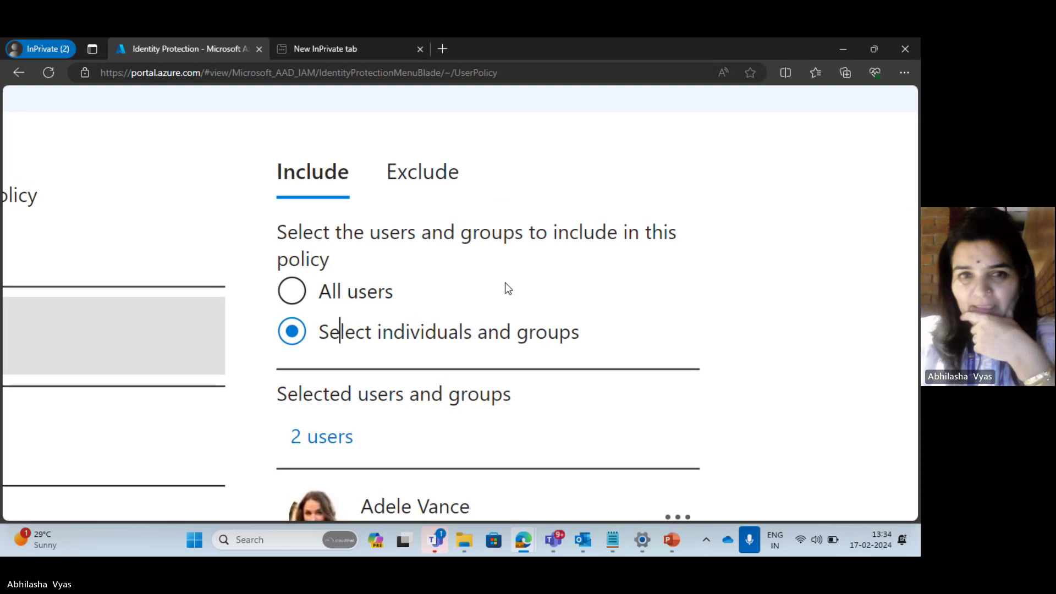
{"action": "left_click", "coordinate": [419, 181]}
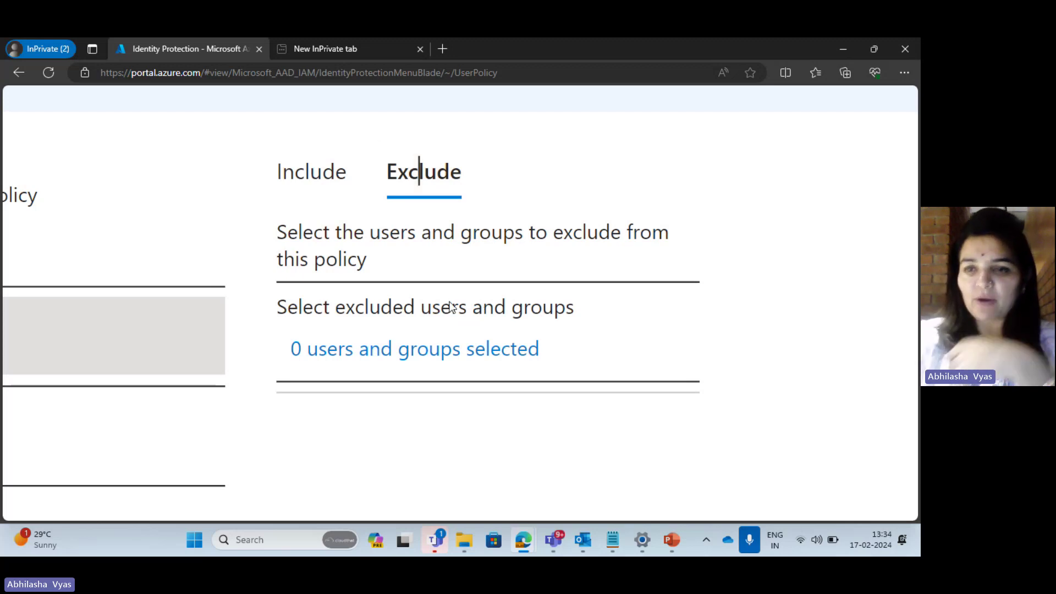
{"action": "left_click", "coordinate": [326, 183]}
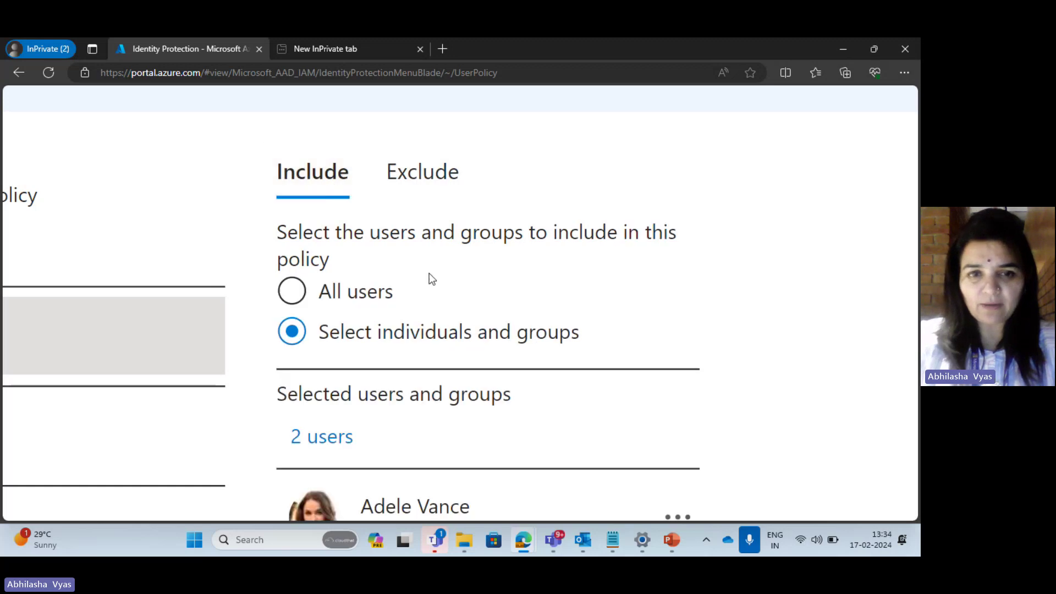
{"action": "scroll", "coordinate": [429, 273], "scroll_direction": "down", "scroll_amount": 3}
{"action": "key", "text": "ctrl+minus"}
{"action": "key", "text": "ctrl+minus"}
{"action": "key", "text": "ctrl+minus"}
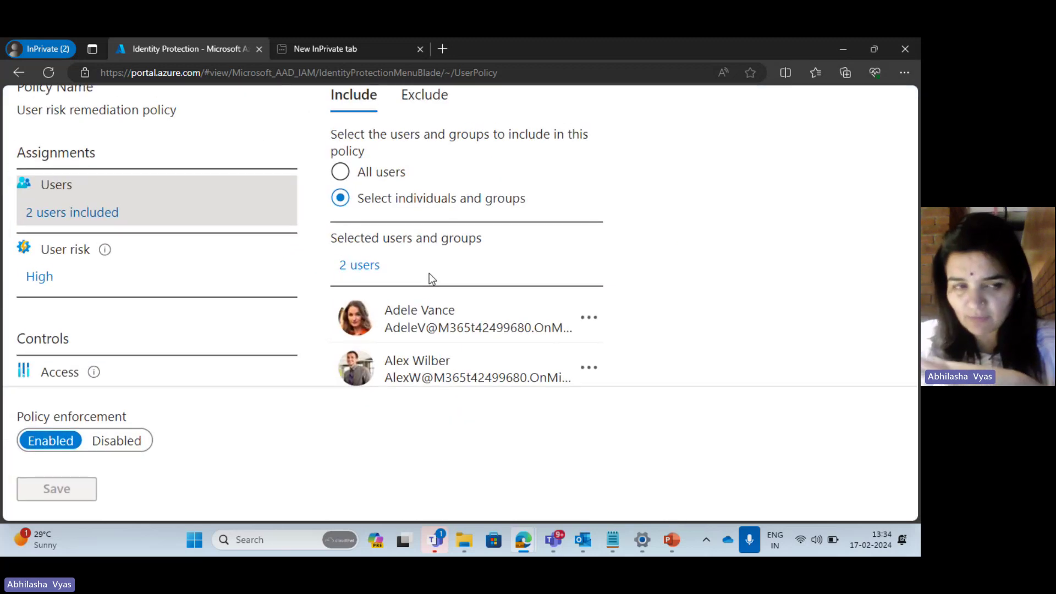
{"action": "key", "text": "ctrl+minus"}
{"action": "key", "text": "ctrl+minus"}
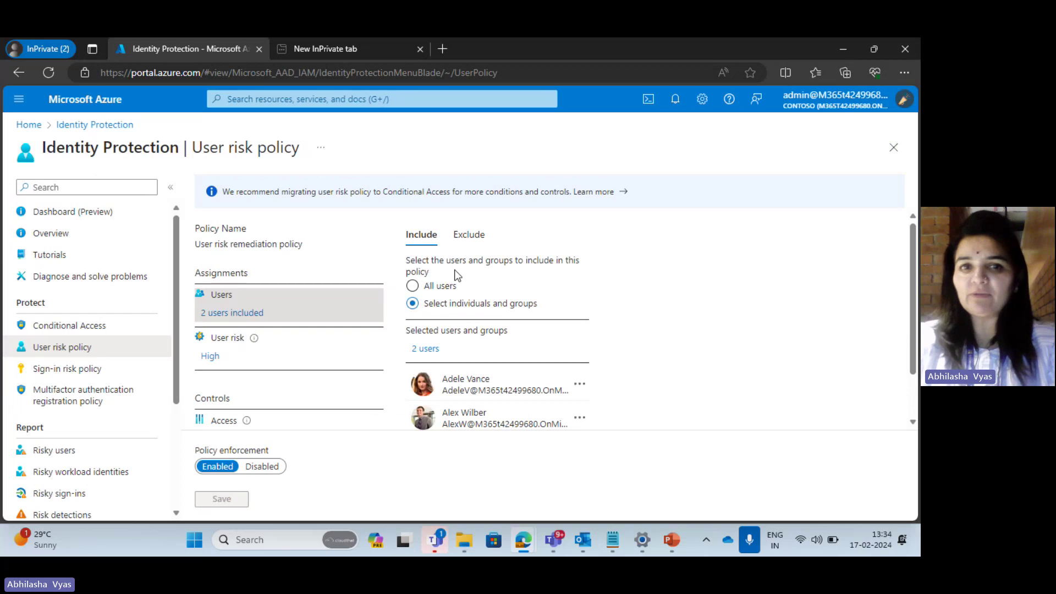
Check the user risk level, then open the Access controls set to require password change
{"action": "left_click", "coordinate": [214, 358]}
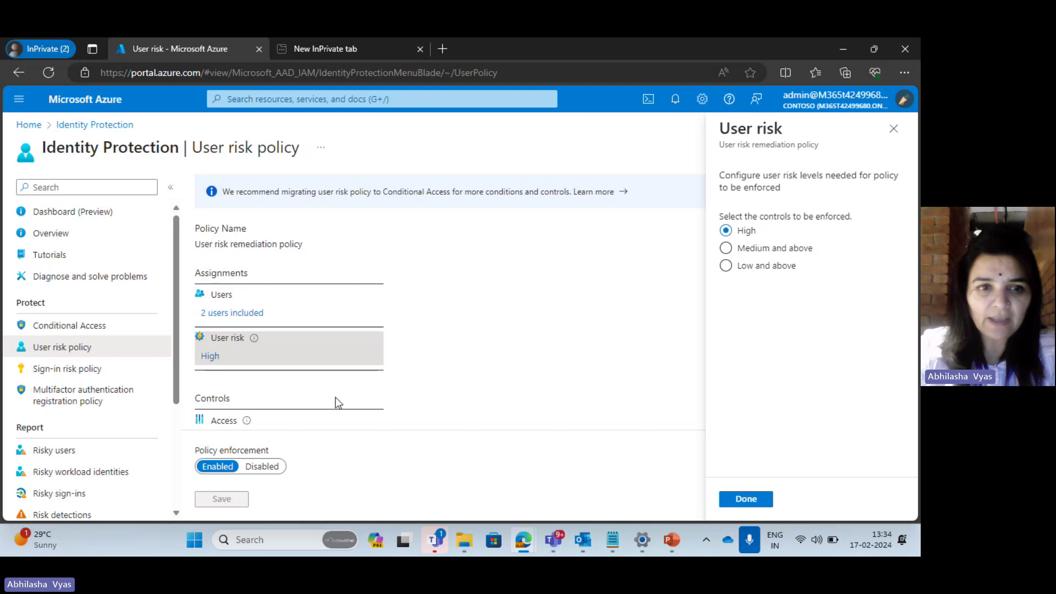
{"action": "scroll", "coordinate": [337, 401], "scroll_direction": "down", "scroll_amount": 1}
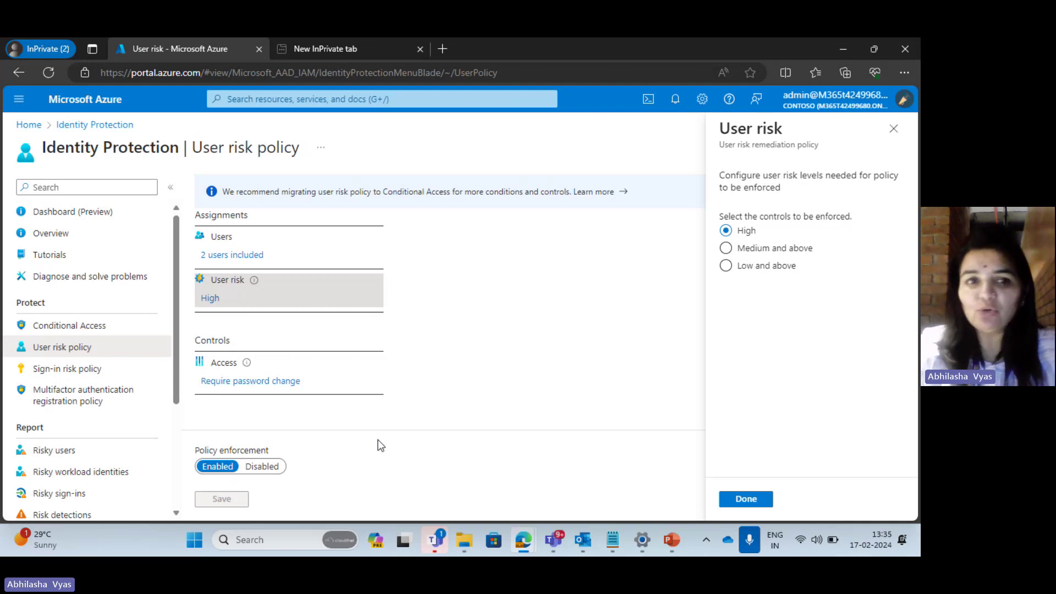
{"action": "left_click", "coordinate": [261, 385]}
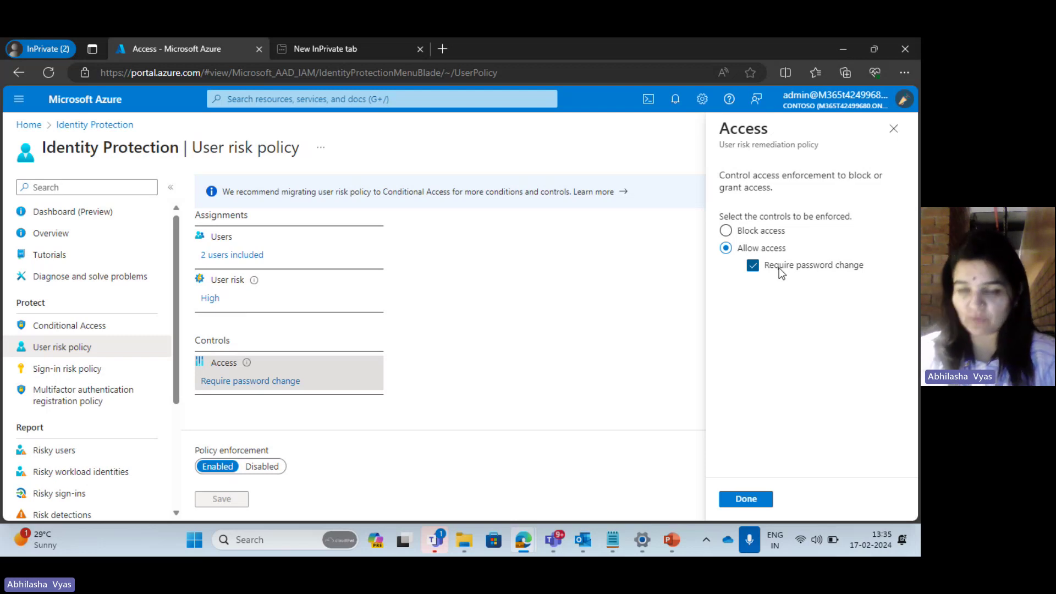
Keep access as Allow with password change required and close the Access blade
{"action": "left_click", "coordinate": [737, 230]}
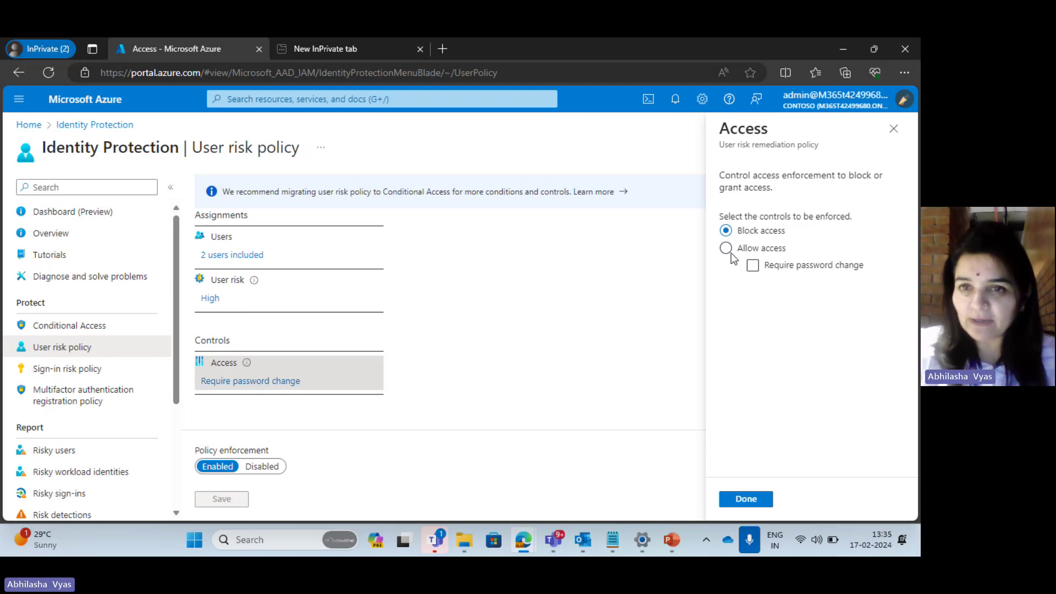
{"action": "left_click", "coordinate": [725, 247]}
{"action": "left_click", "coordinate": [893, 128]}
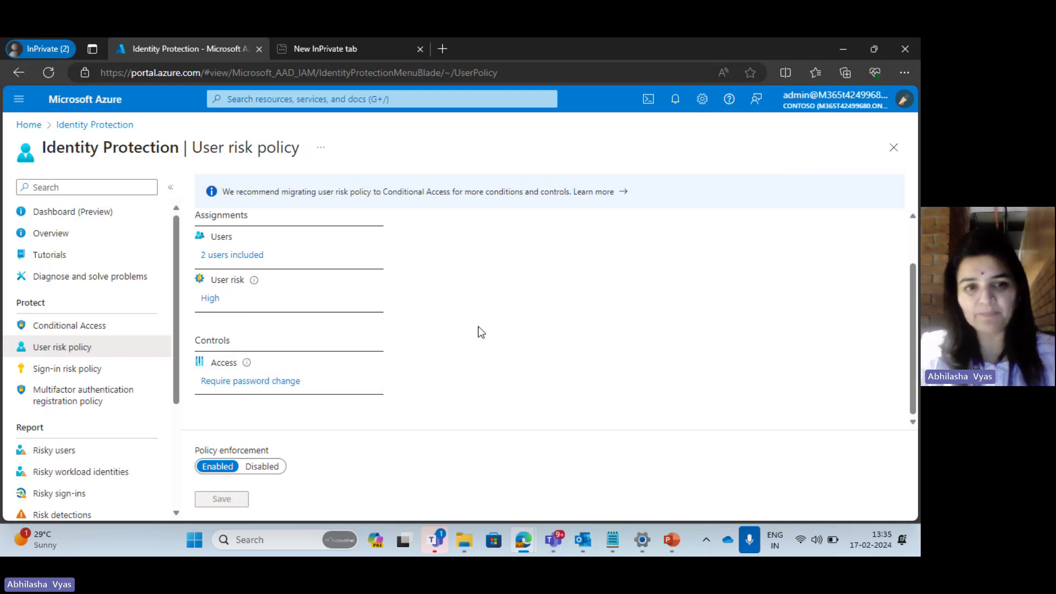
Leave policy enforcement Enabled and move on to the Sign-in risk policy
{"action": "scroll", "coordinate": [305, 438], "scroll_direction": "up", "scroll_amount": 2}
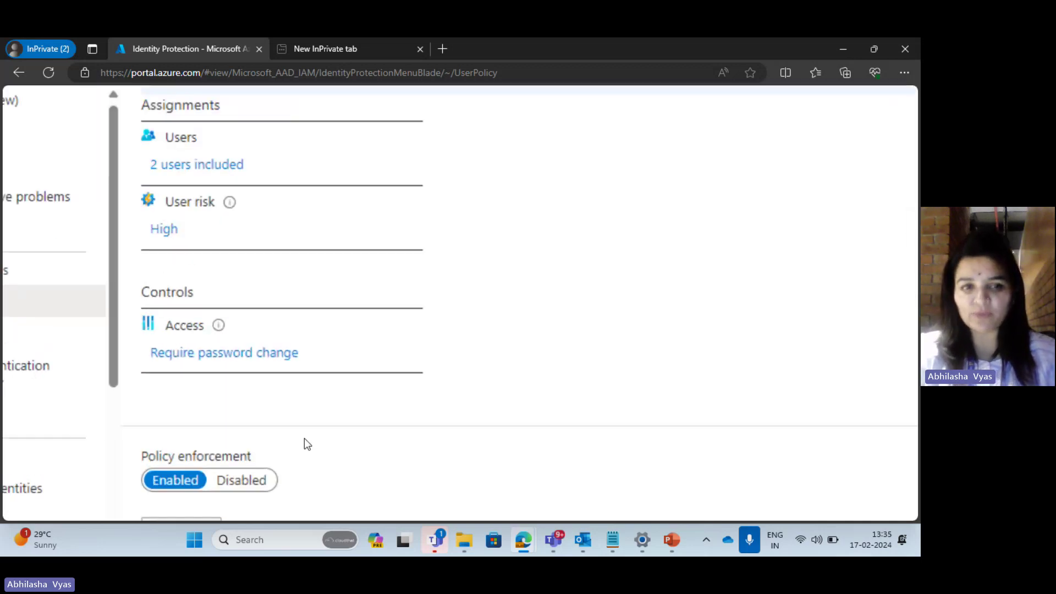
{"action": "scroll", "coordinate": [304, 439], "scroll_direction": "up", "scroll_amount": 2}
{"action": "scroll", "coordinate": [304, 439], "scroll_direction": "down", "scroll_amount": 1}
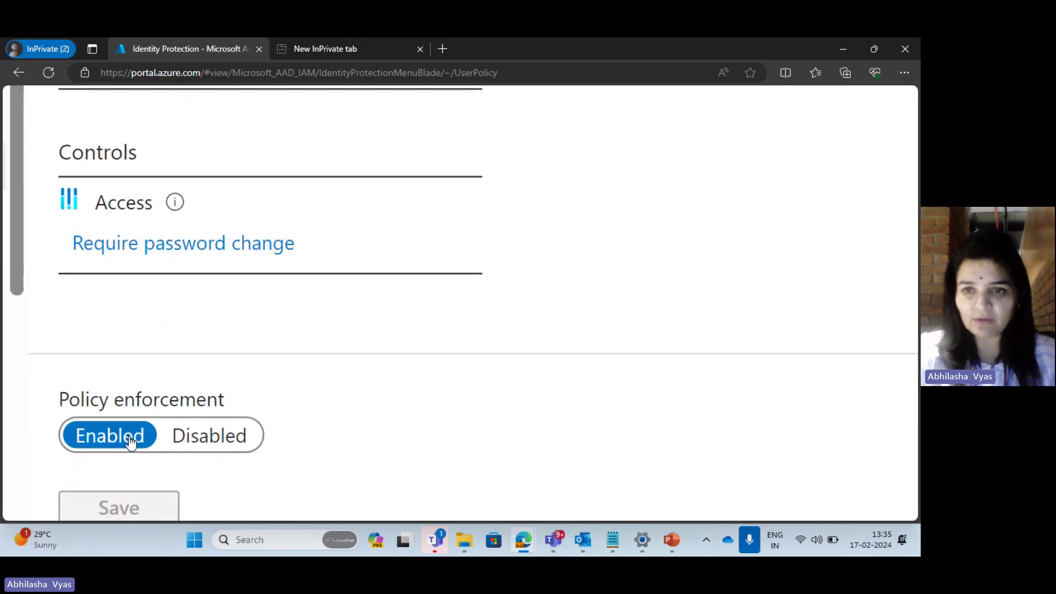
{"action": "scroll", "coordinate": [204, 436], "scroll_direction": "down", "scroll_amount": 4}
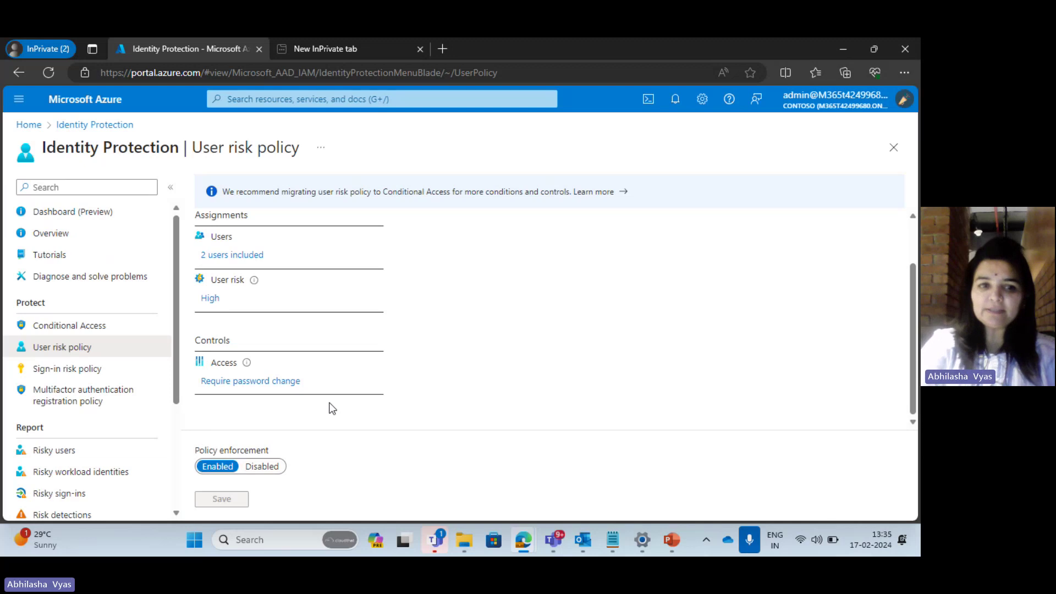
{"action": "left_click", "coordinate": [262, 466]}
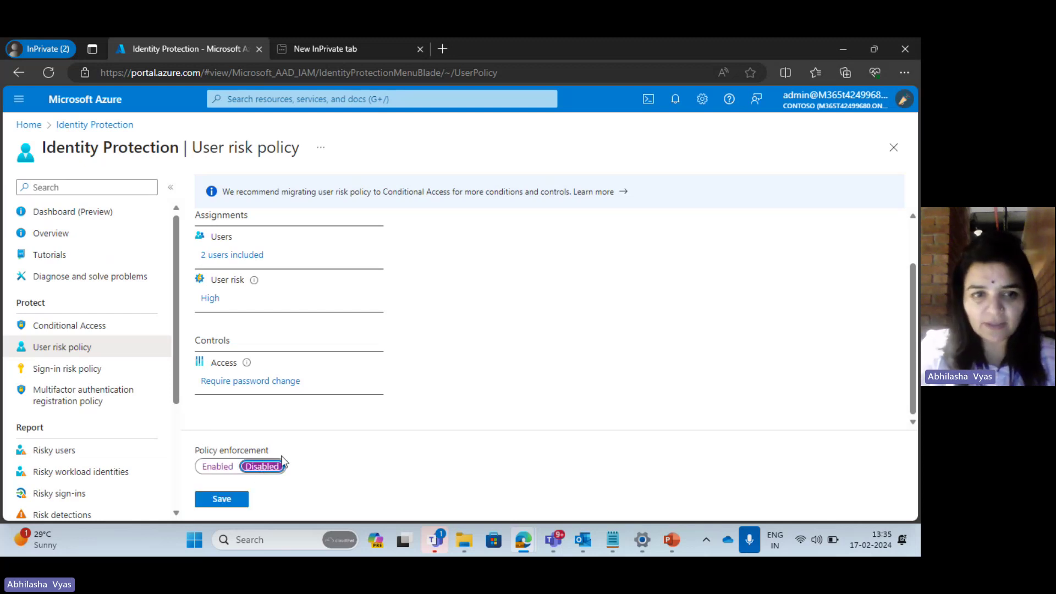
{"action": "left_click", "coordinate": [218, 466]}
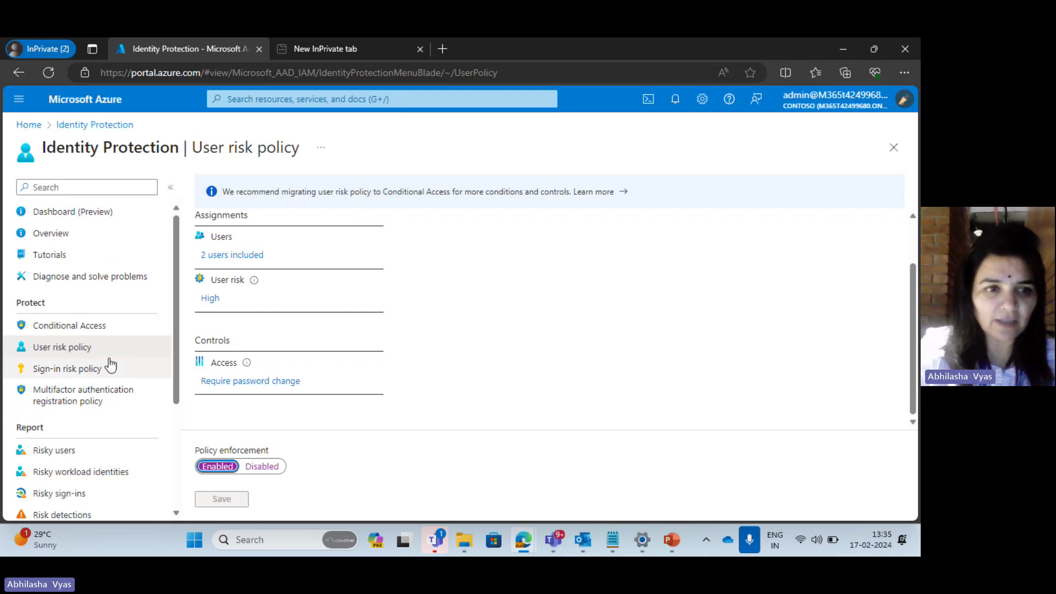
{"action": "left_click", "coordinate": [74, 369]}
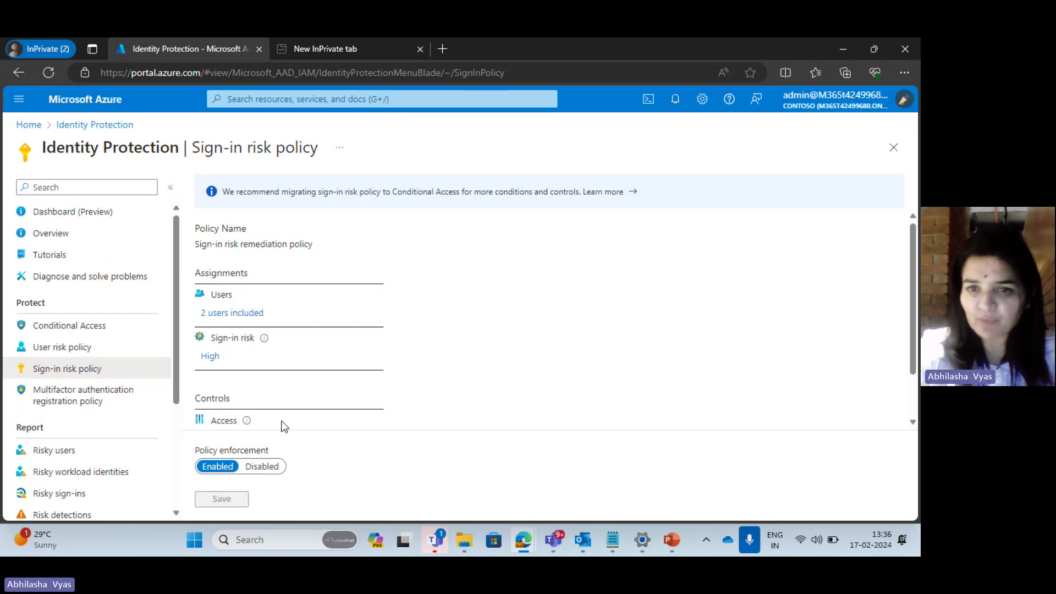
Review the sign-in risk policy's assignments: two users included, none on the Exclude tab
{"action": "left_click", "coordinate": [244, 318]}
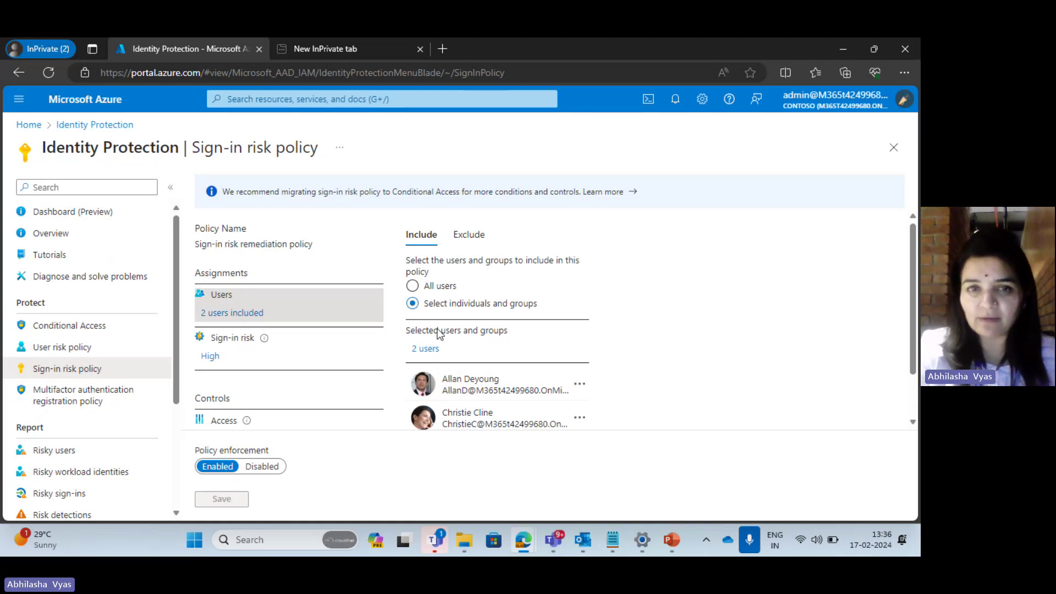
{"action": "left_click", "coordinate": [470, 235]}
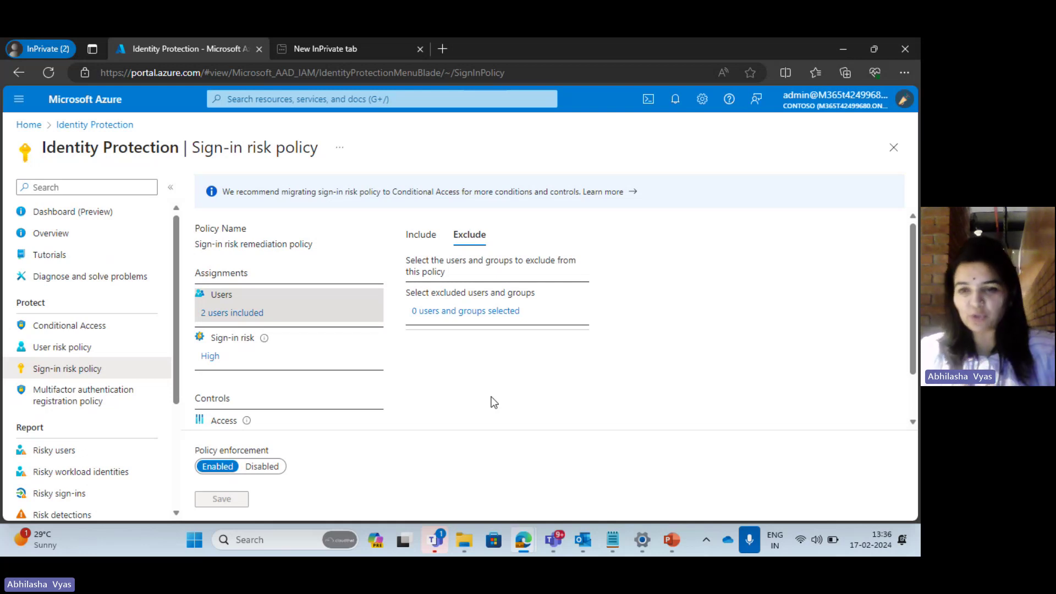
{"action": "left_click", "coordinate": [420, 235]}
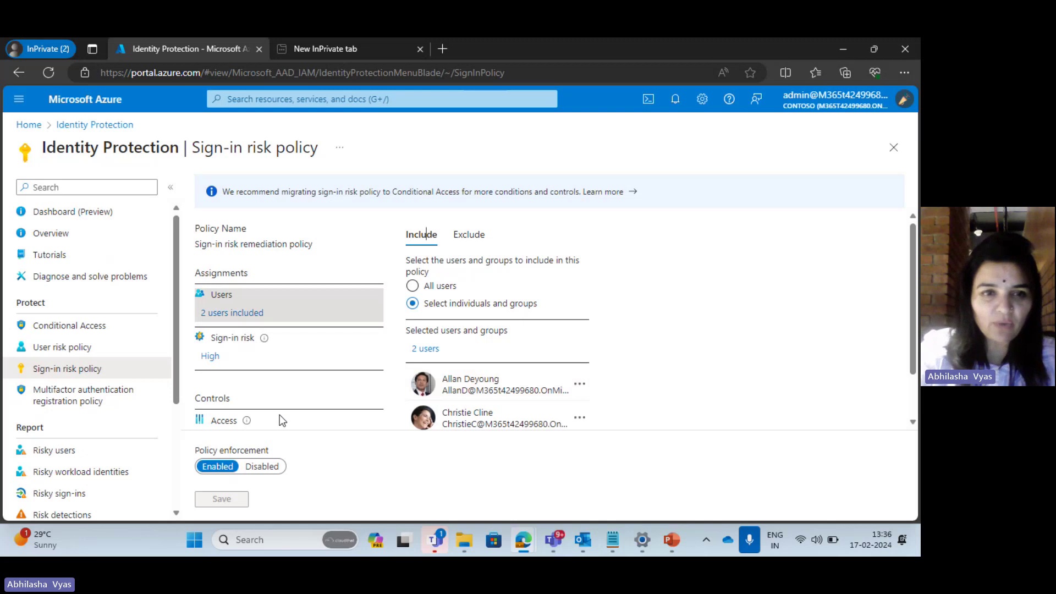
{"action": "scroll", "coordinate": [258, 355], "scroll_direction": "down", "scroll_amount": 1}
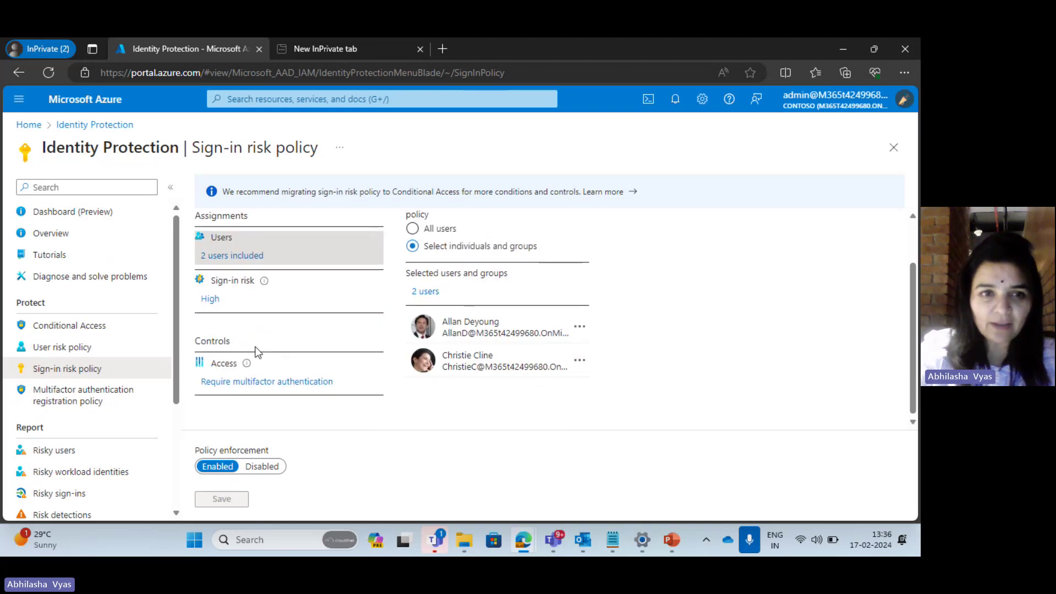
Check the High sign-in risk level, then open Access controls requiring multifactor authentication
{"action": "left_click", "coordinate": [211, 299]}
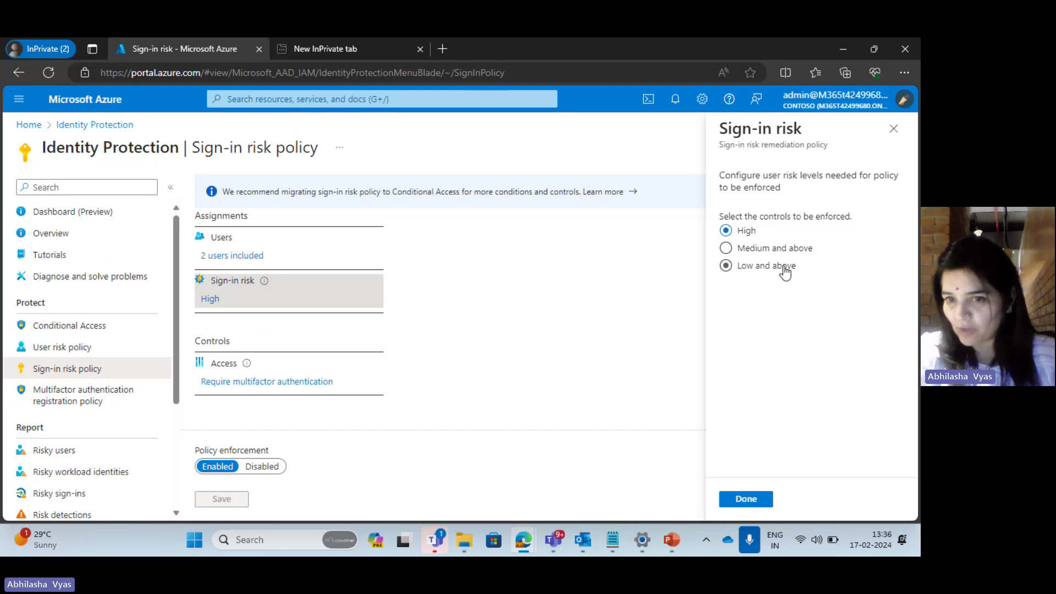
{"action": "left_click", "coordinate": [252, 385]}
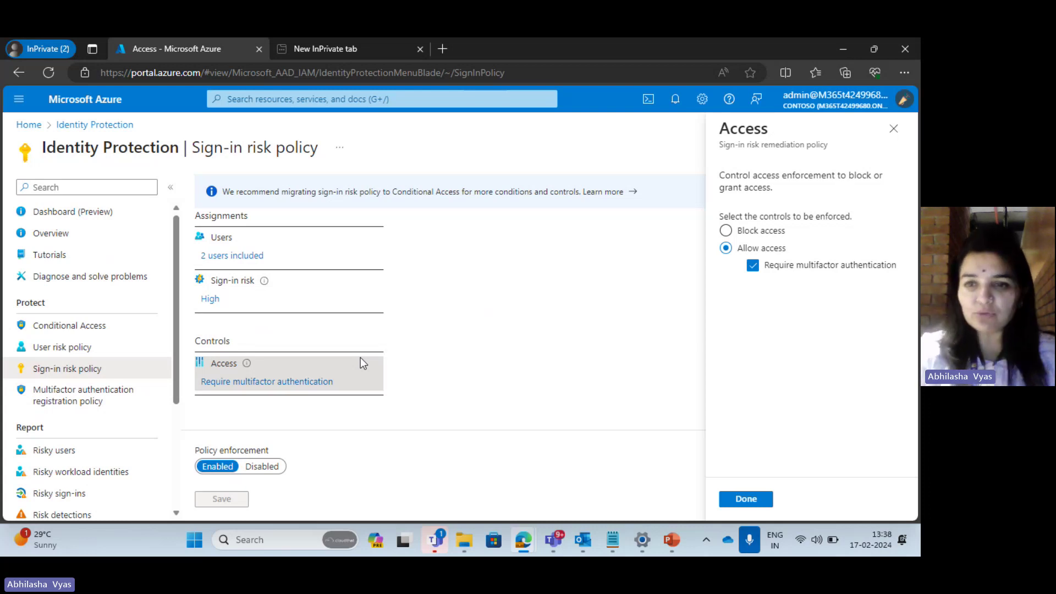
Review the Multifactor authentication registration policy: all users, Entra ID MFA registration, enforcement Disabled
{"action": "left_click", "coordinate": [72, 395]}
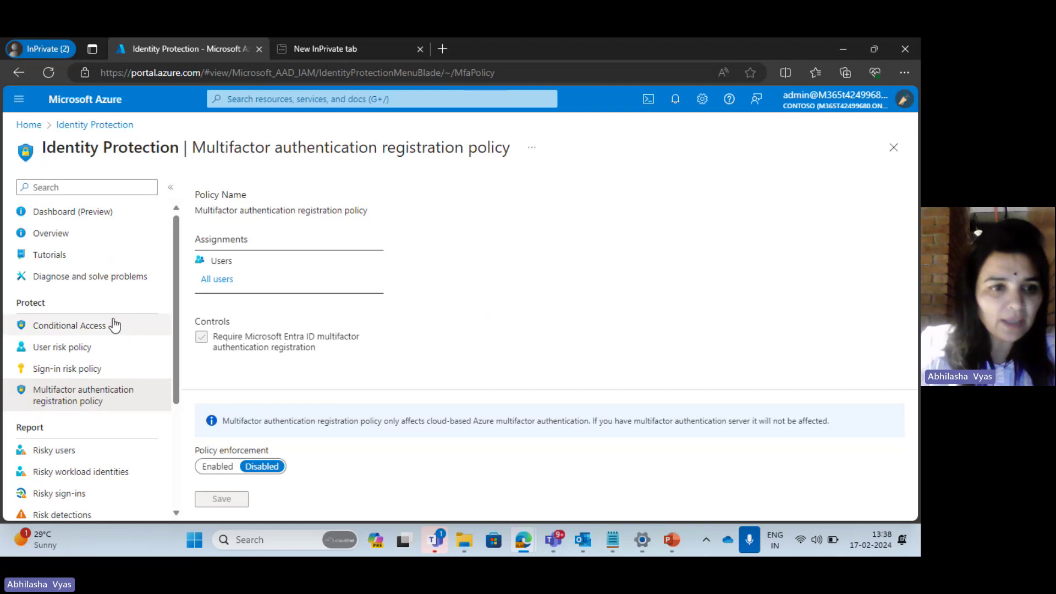
{"action": "scroll", "coordinate": [88, 417], "scroll_direction": "down", "scroll_amount": 3}
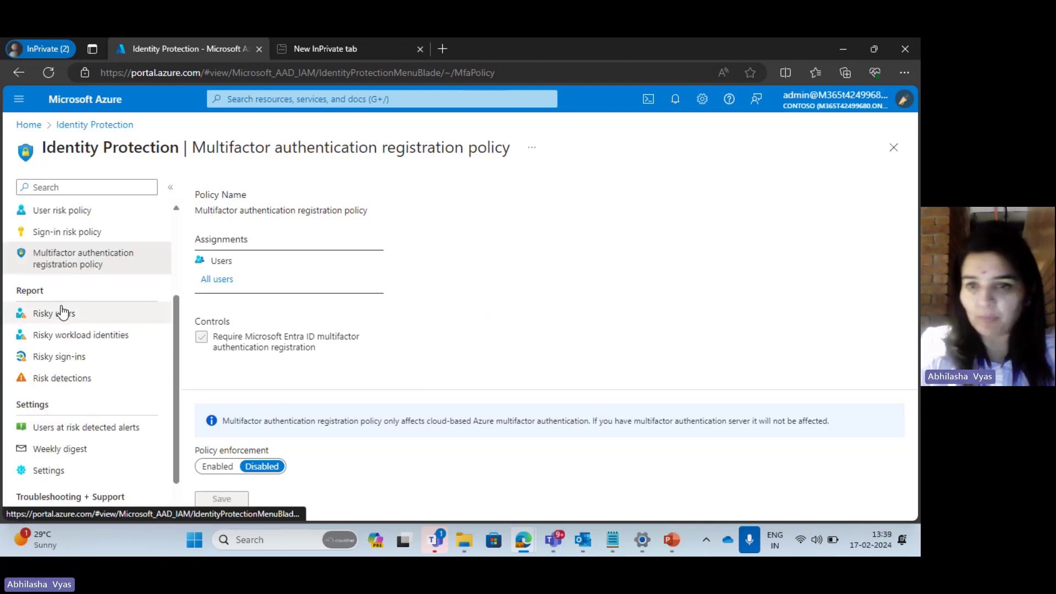
{"action": "scroll", "coordinate": [88, 321], "scroll_direction": "up", "scroll_amount": 3}
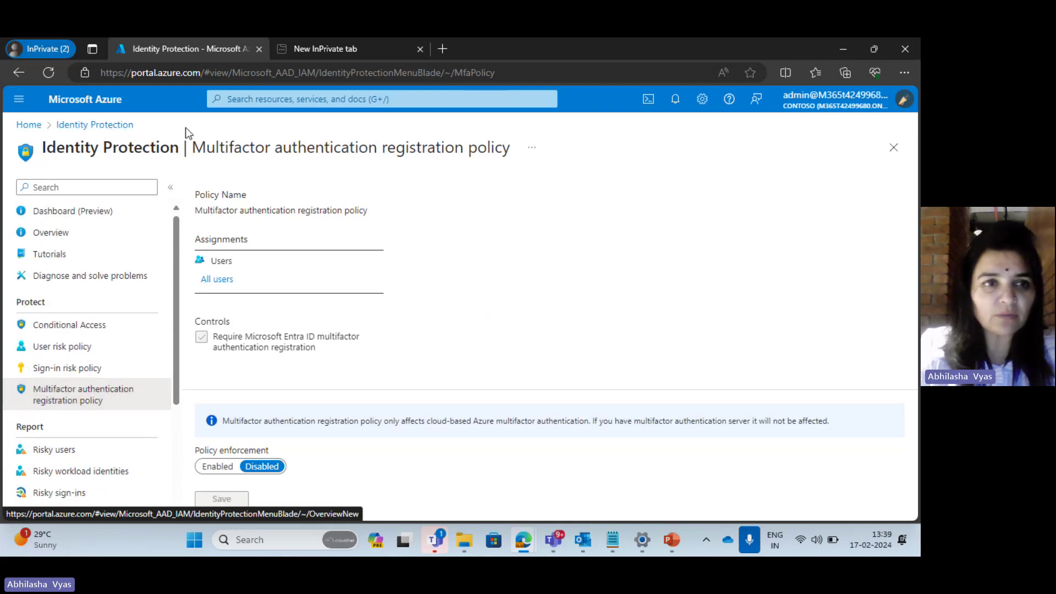
Go to Microsoft Entra ID and review the last 24 hours of interactive sign-in logs
{"action": "left_click", "coordinate": [281, 100]}
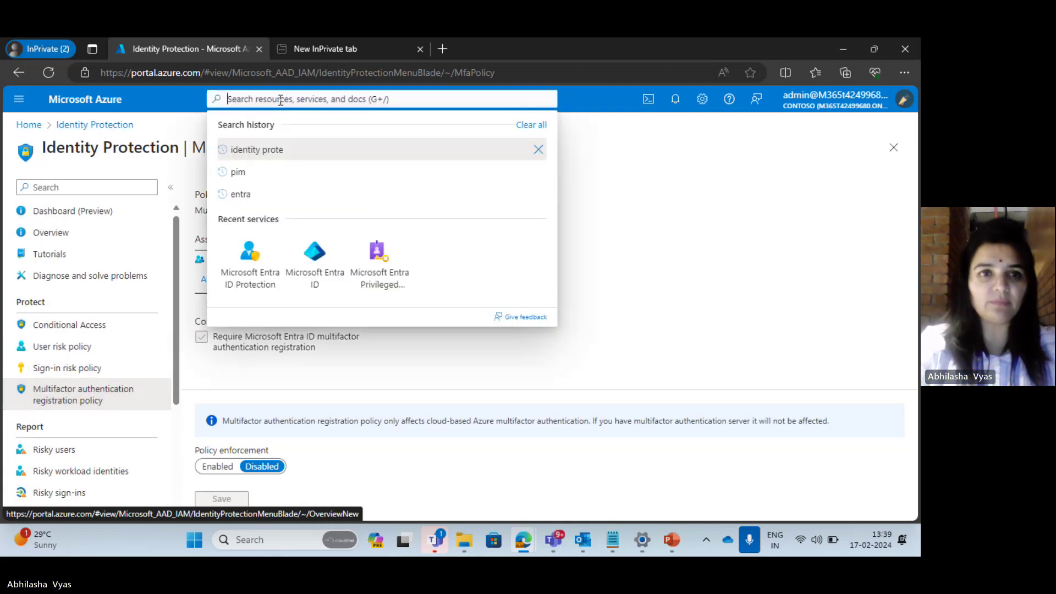
{"action": "left_click", "coordinate": [308, 279]}
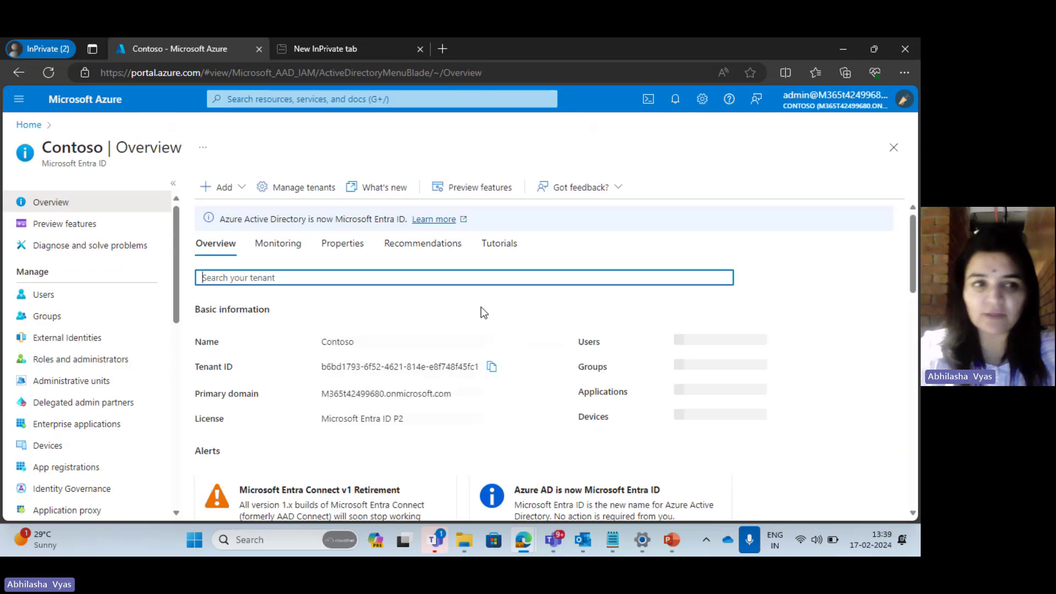
{"action": "scroll", "coordinate": [66, 357], "scroll_direction": "down", "scroll_amount": 10}
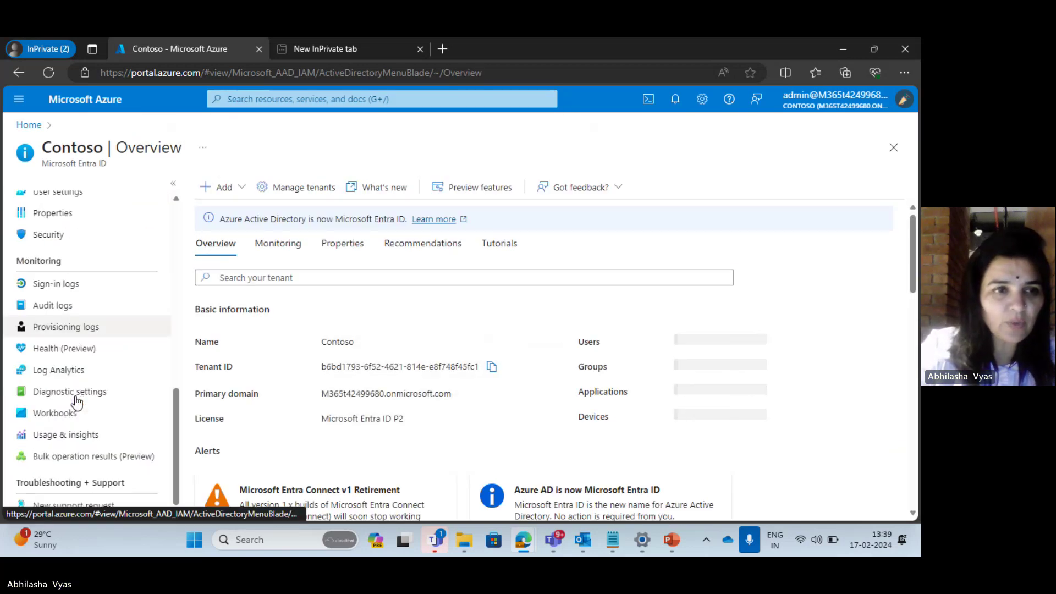
{"action": "scroll", "coordinate": [75, 402], "scroll_direction": "up", "scroll_amount": 5, "text": "ctrl"}
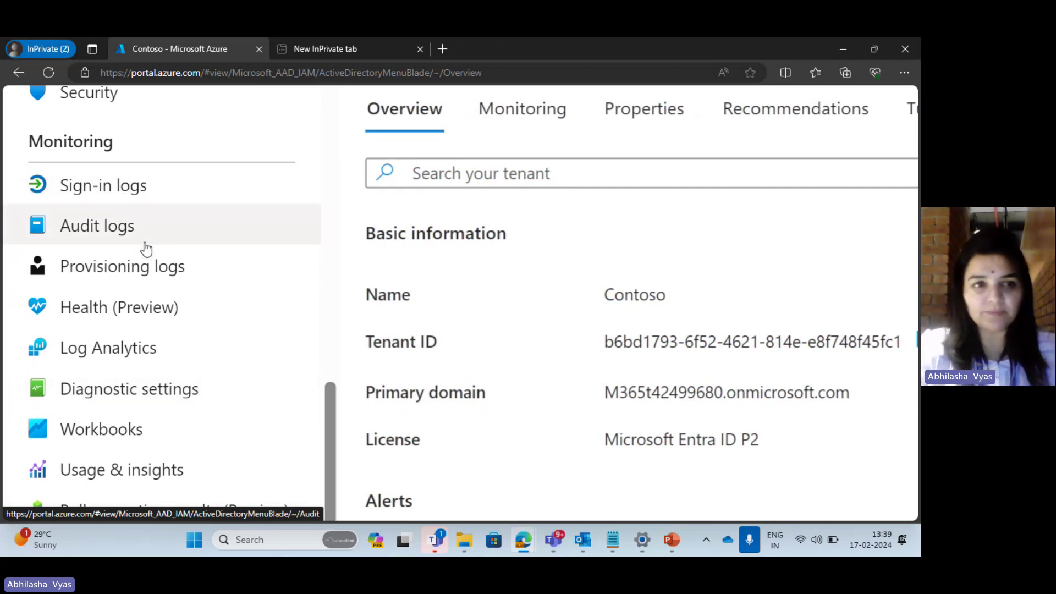
{"action": "left_click", "coordinate": [77, 201]}
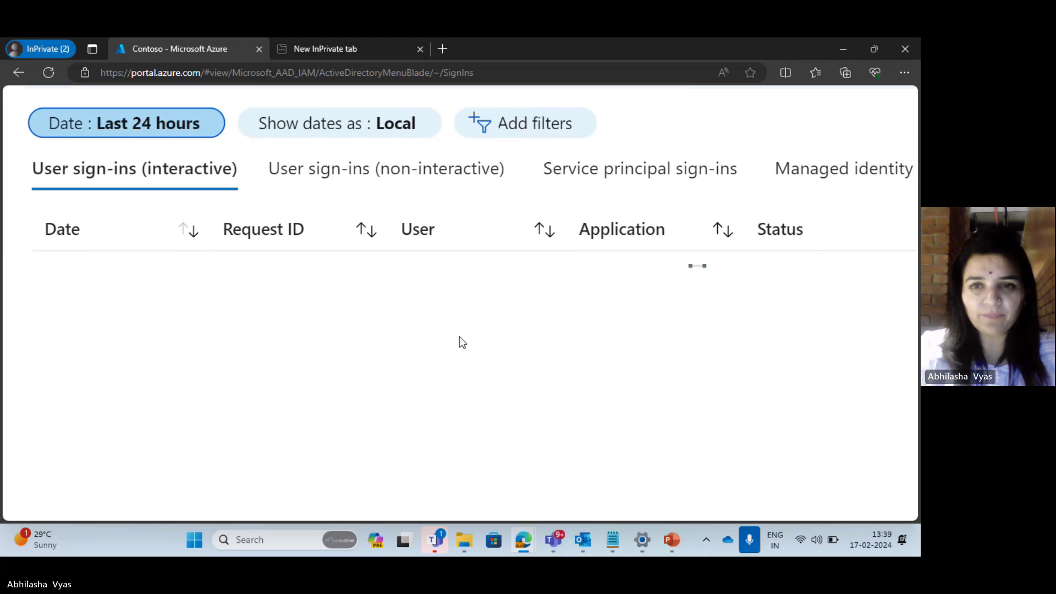
{"action": "scroll", "coordinate": [461, 341], "scroll_direction": "down", "scroll_amount": 1}
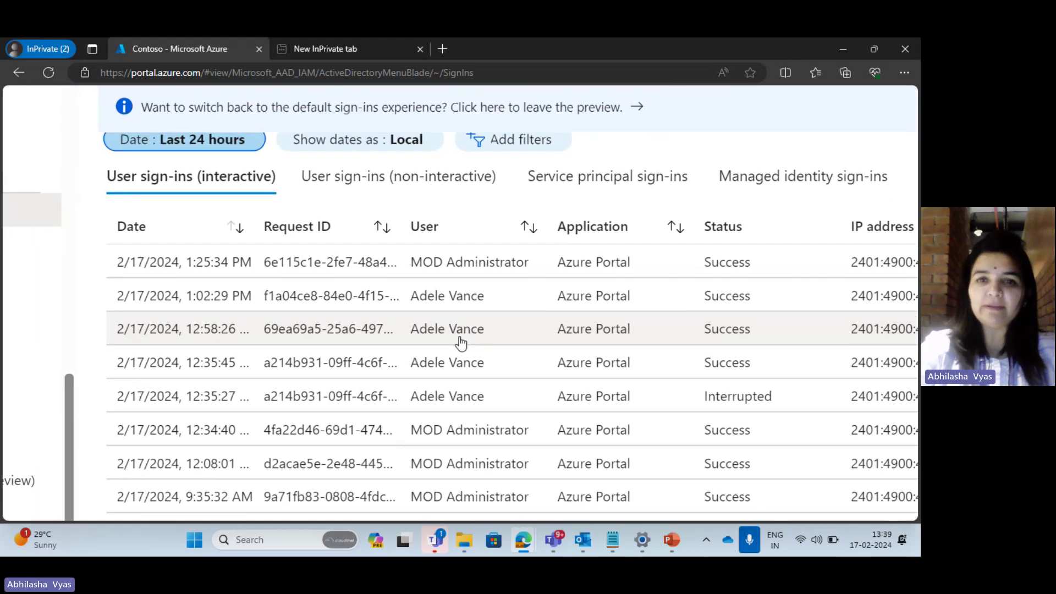
{"action": "key", "text": "ctrl+0"}
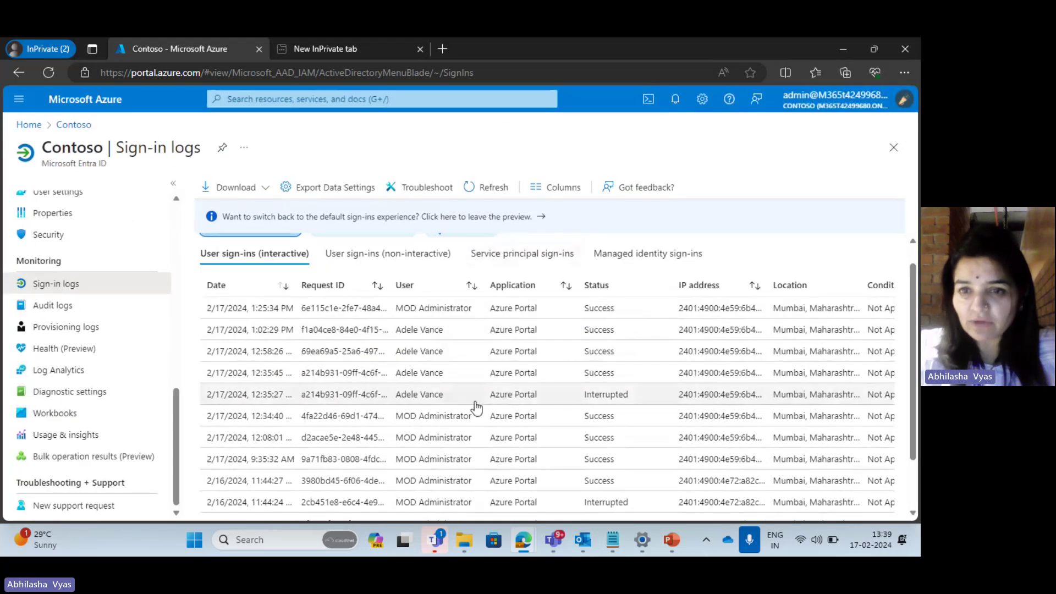
{"action": "scroll", "coordinate": [476, 408], "scroll_direction": "down", "scroll_amount": 2}
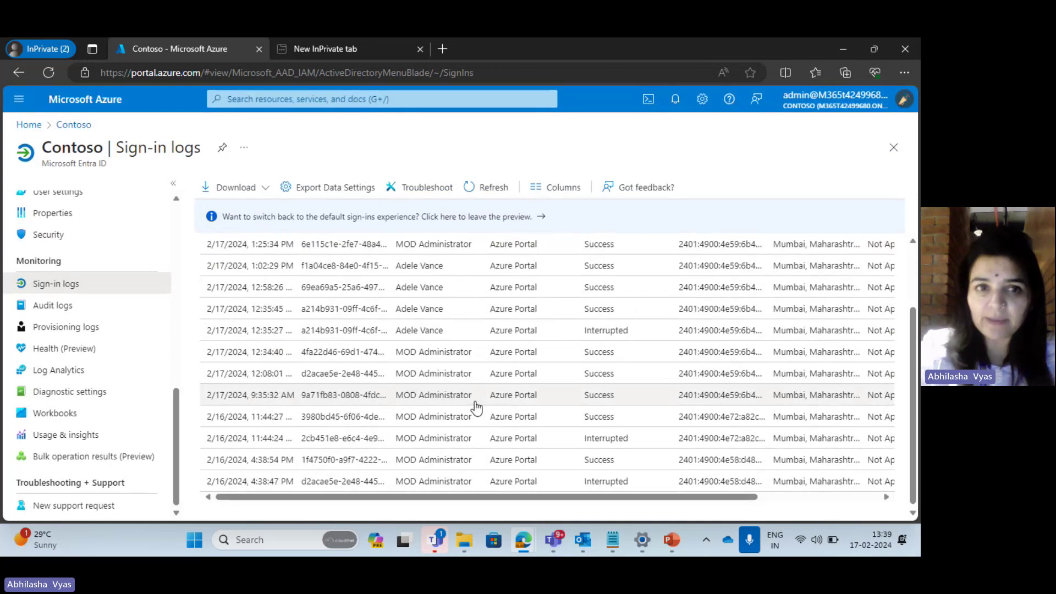
{"action": "scroll", "coordinate": [477, 408], "scroll_direction": "up", "scroll_amount": 3}
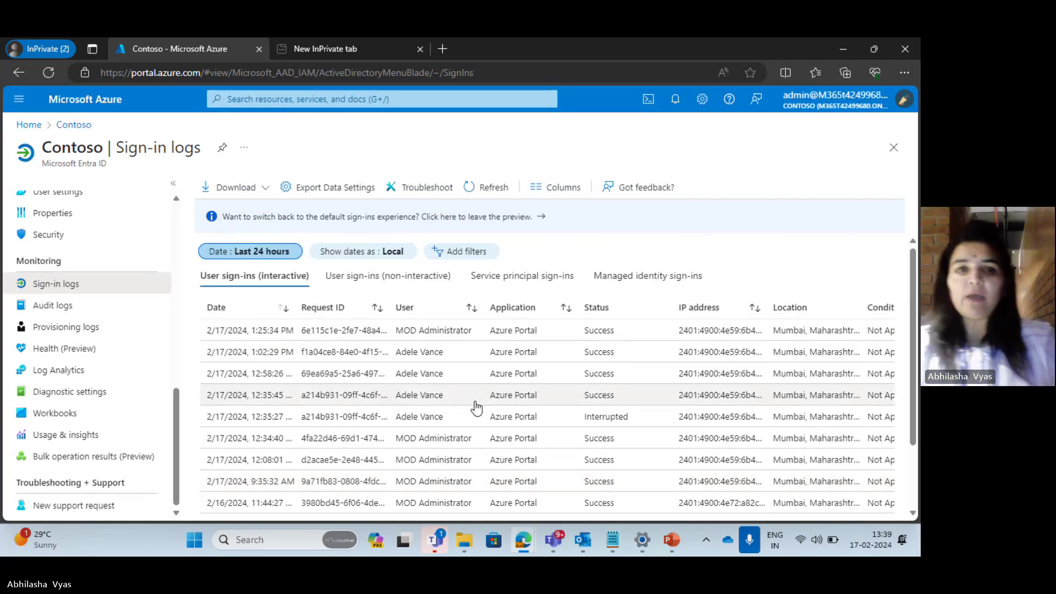
Open the most recent sign-in's activity details and read through its Basic info
{"action": "left_click", "coordinate": [370, 331]}
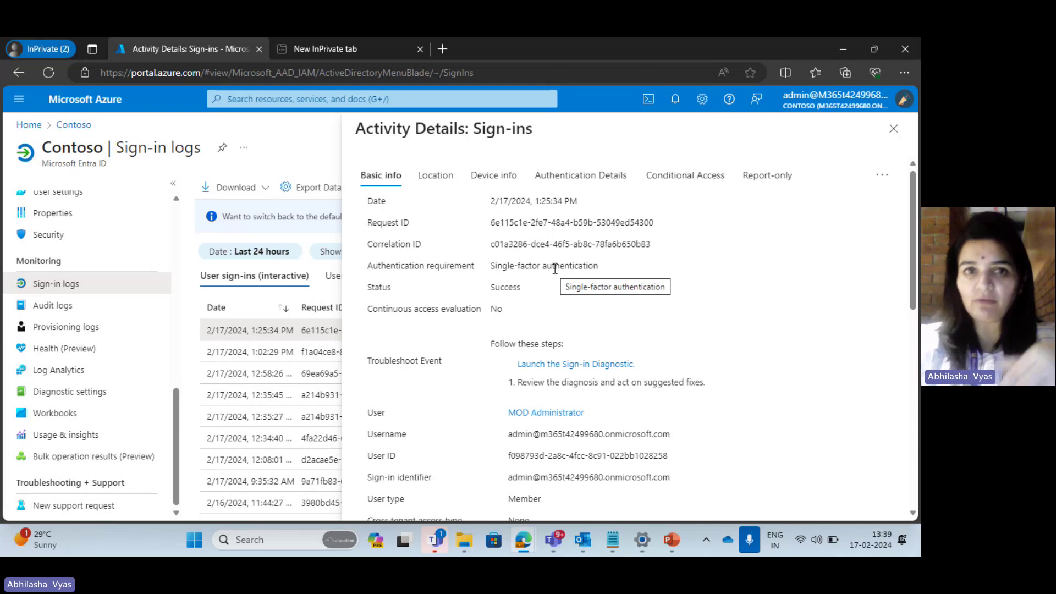
{"action": "left_click", "coordinate": [432, 176]}
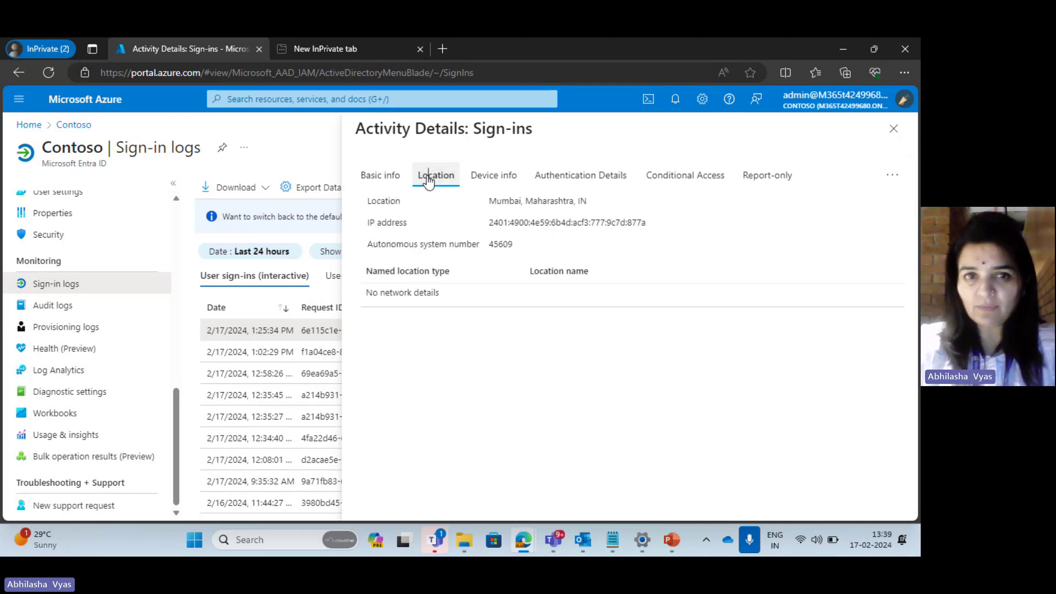
{"action": "left_click", "coordinate": [384, 176]}
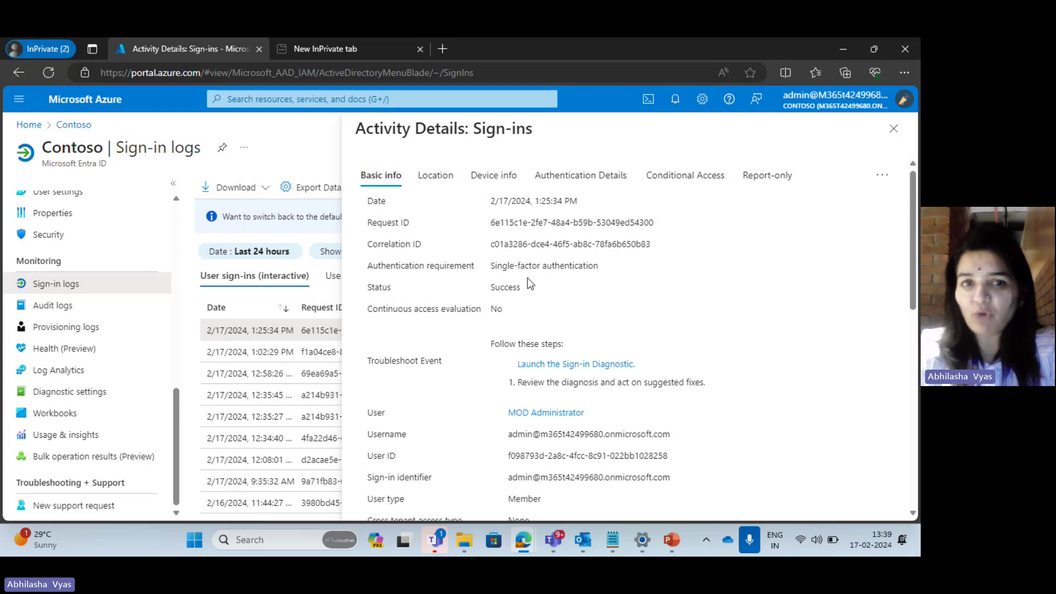
{"action": "scroll", "coordinate": [529, 279], "scroll_direction": "down", "scroll_amount": 2}
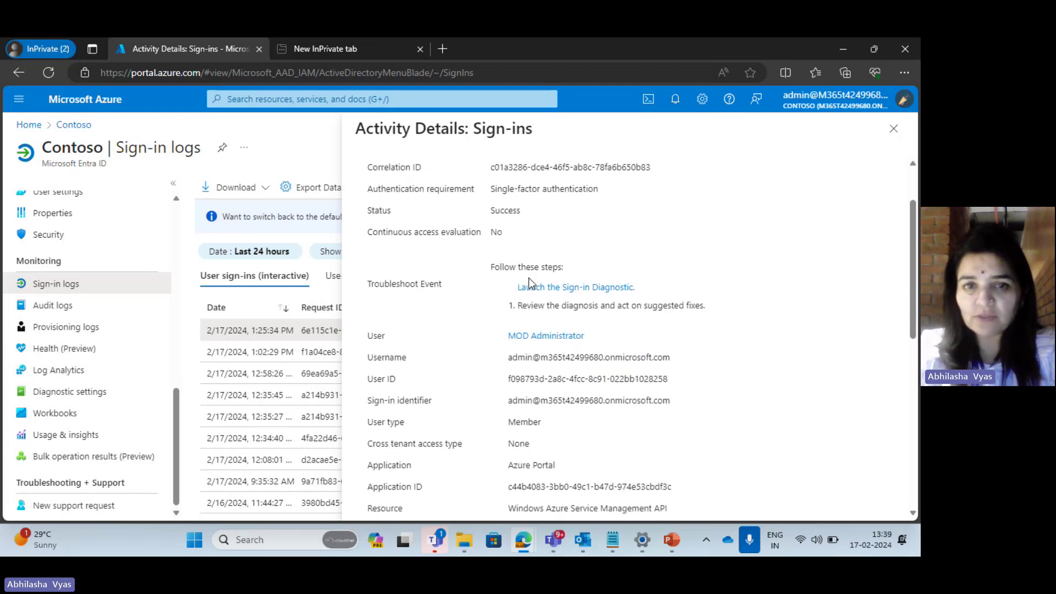
{"action": "scroll", "coordinate": [529, 278], "scroll_direction": "down", "scroll_amount": 3}
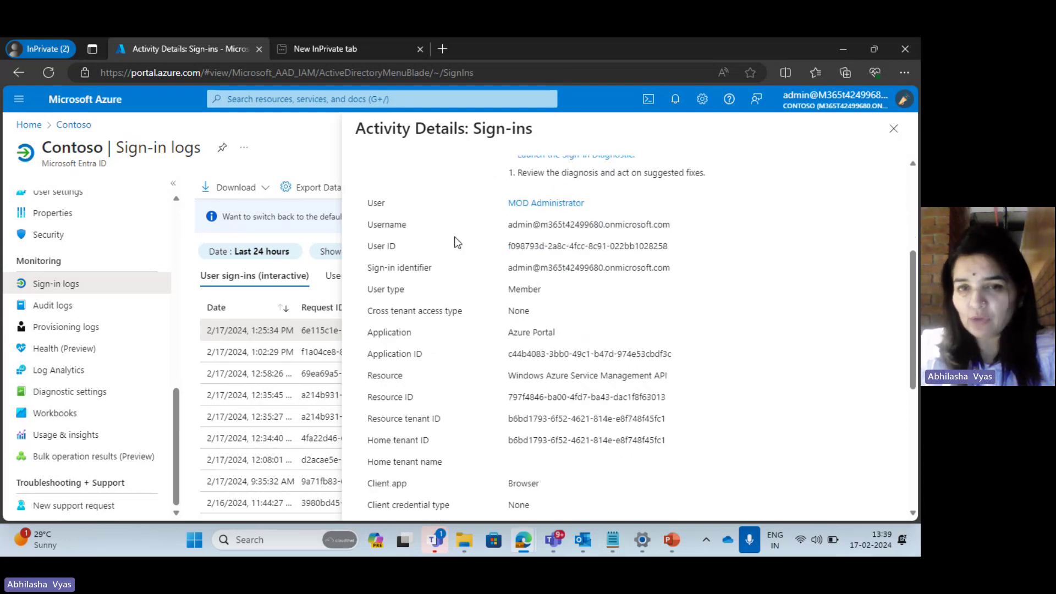
{"action": "scroll", "coordinate": [567, 293], "scroll_direction": "down", "scroll_amount": 1}
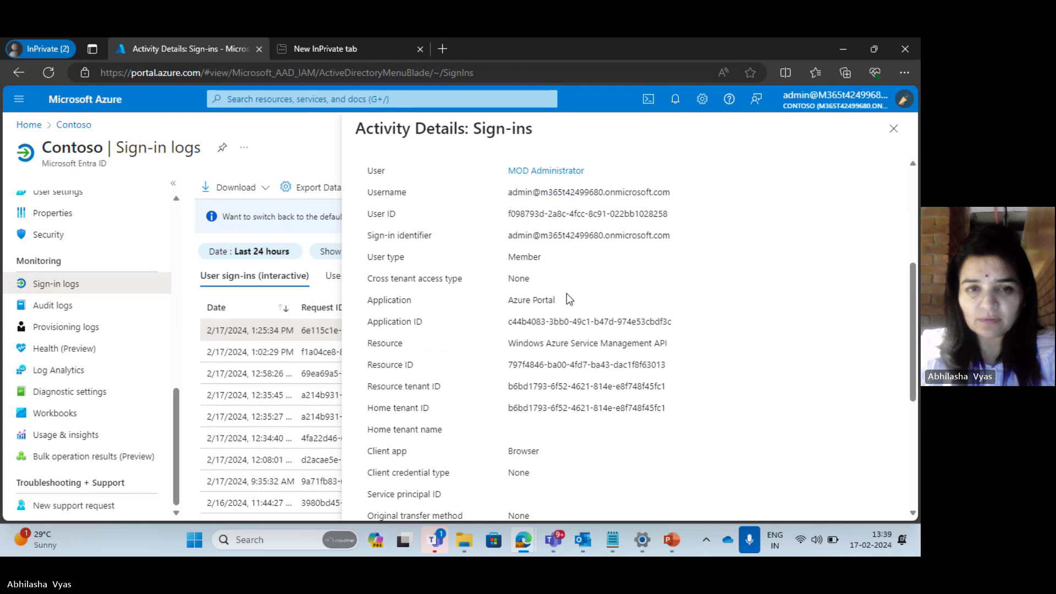
{"action": "scroll", "coordinate": [546, 320], "scroll_direction": "down", "scroll_amount": 5}
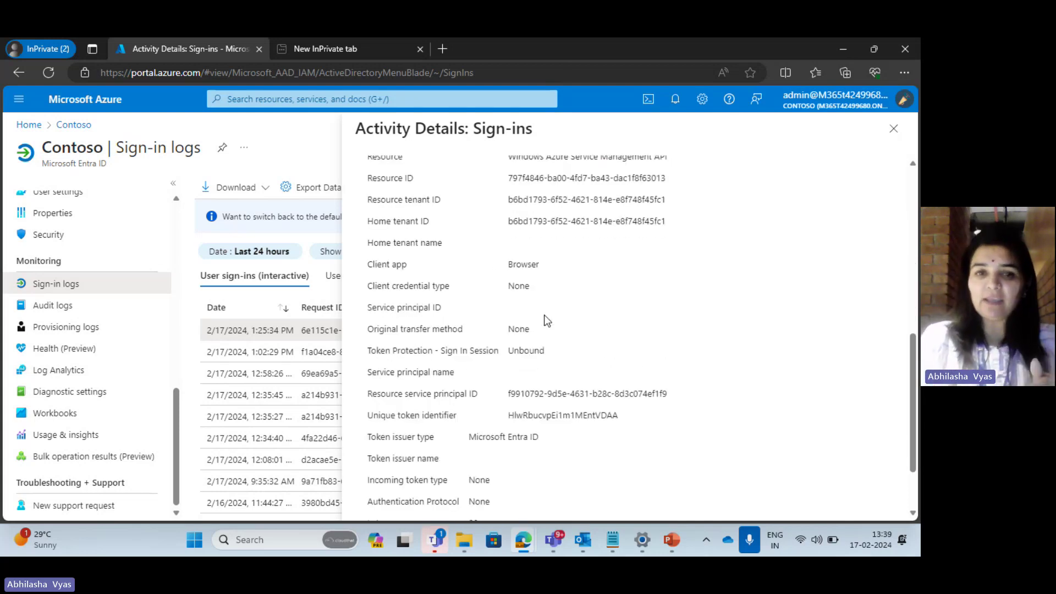
{"action": "scroll", "coordinate": [543, 315], "scroll_direction": "up", "scroll_amount": 6}
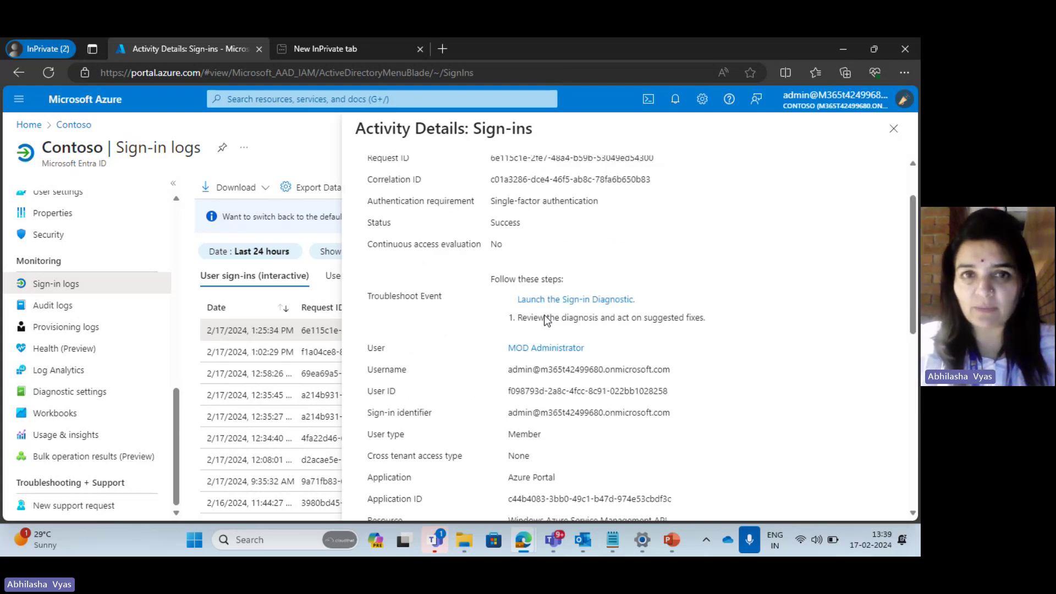
Check the sign-in's Location, Device info, Authentication Details, Conditional Access and Report-only results
{"action": "left_click", "coordinate": [434, 174]}
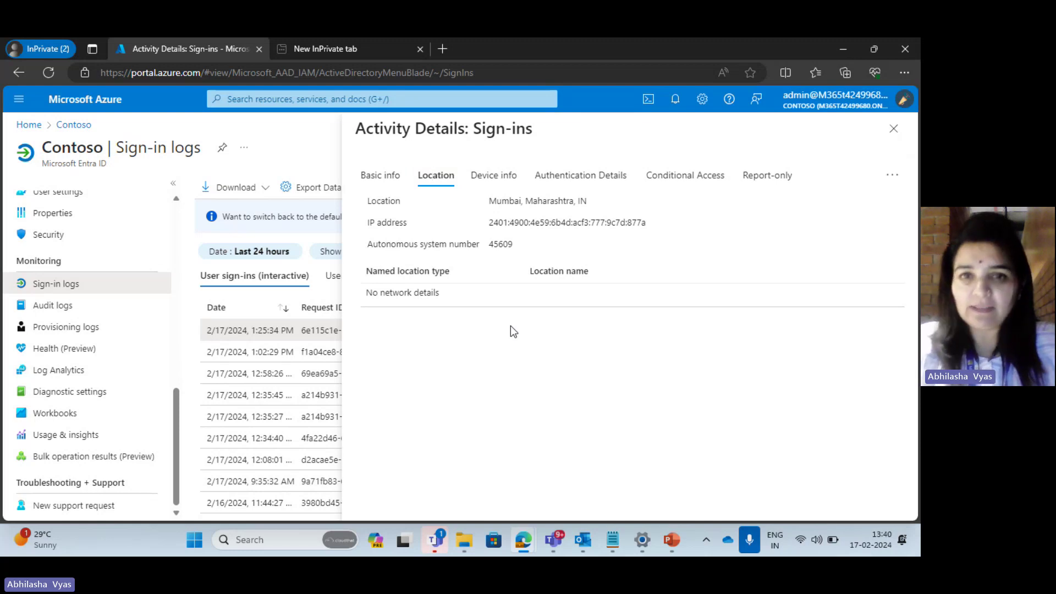
{"action": "left_click", "coordinate": [499, 179]}
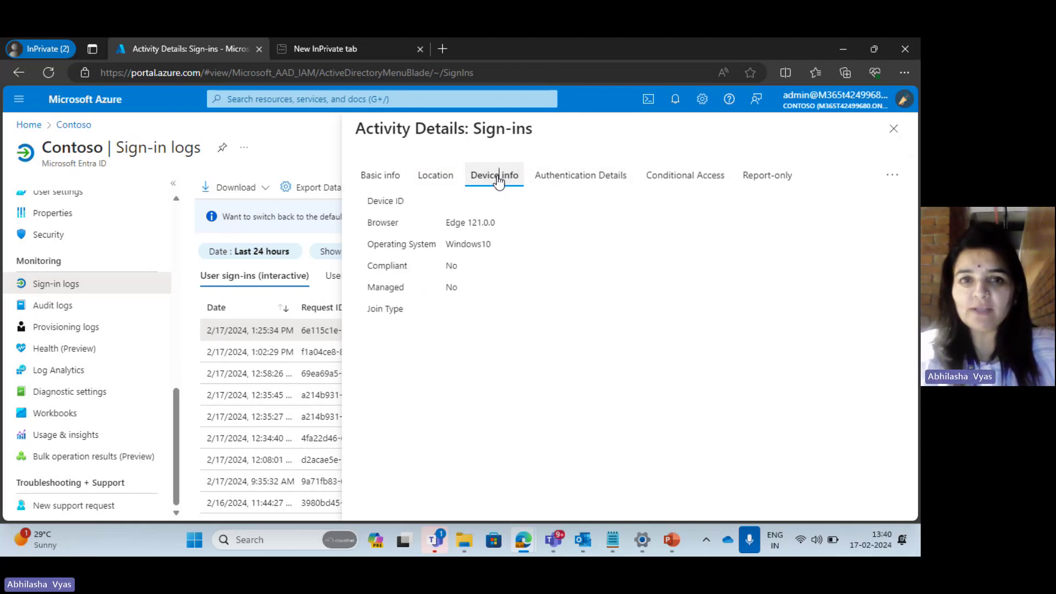
{"action": "left_click", "coordinate": [596, 177]}
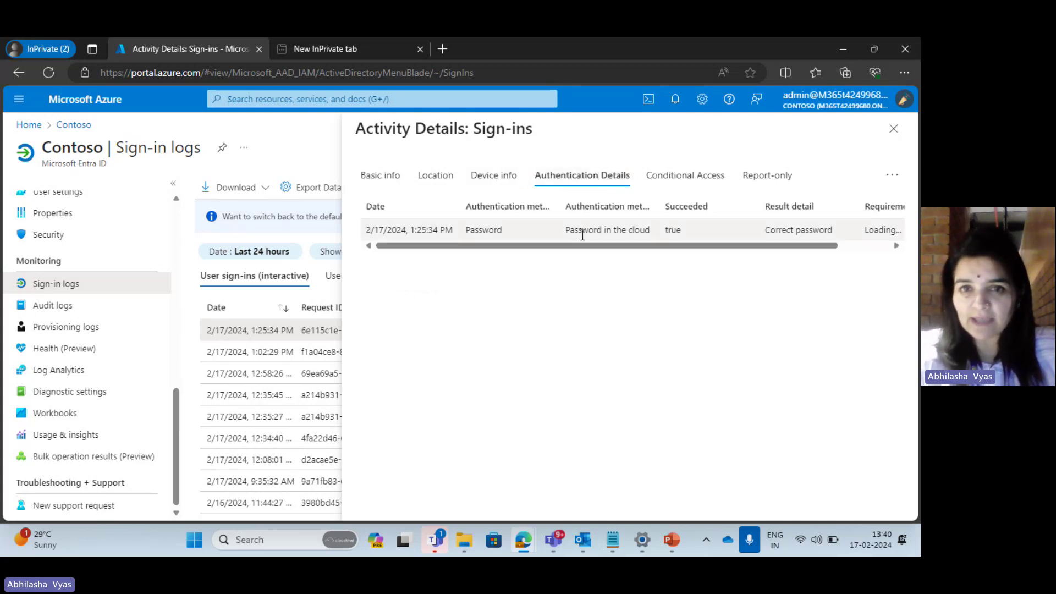
{"action": "left_click_drag", "start_coordinate": [583, 242], "coordinate": [486, 269]}
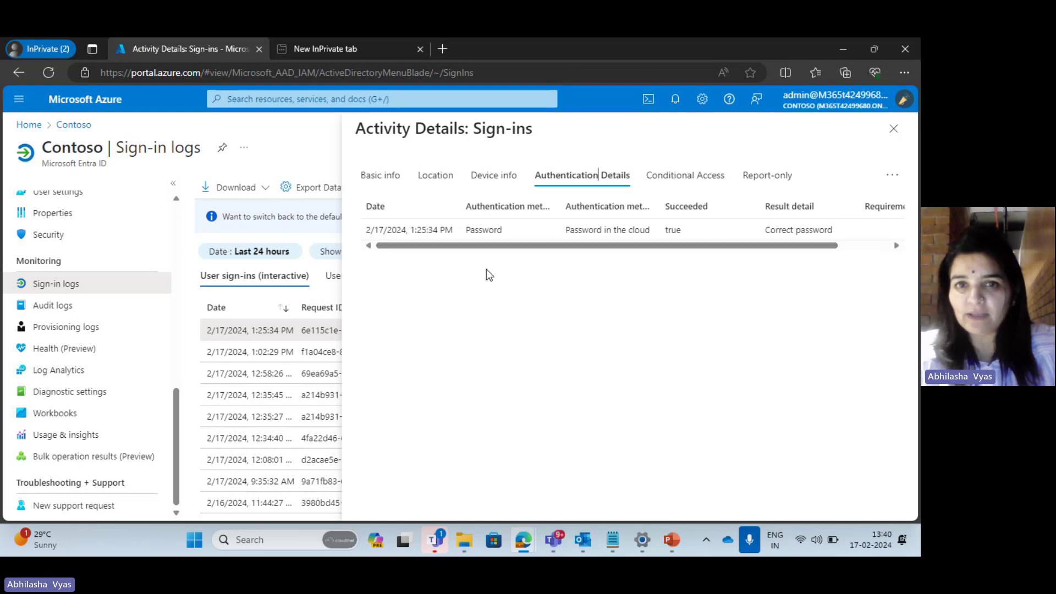
{"action": "left_click", "coordinate": [685, 175]}
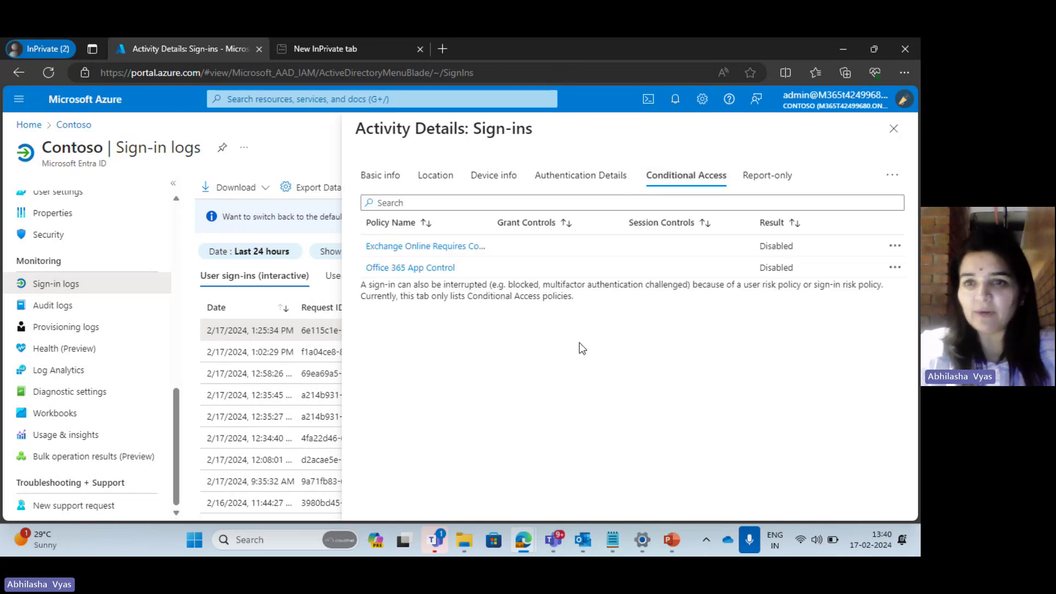
{"action": "left_click", "coordinate": [758, 175]}
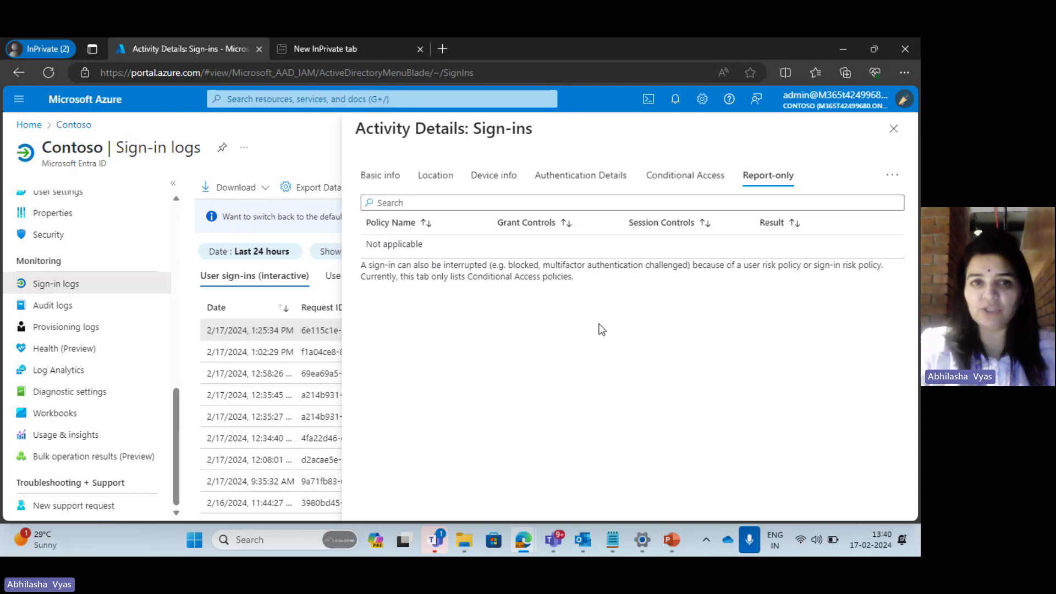
Close the sign-in details and review the last 24 hours of audit log activities
{"action": "left_click", "coordinate": [893, 134]}
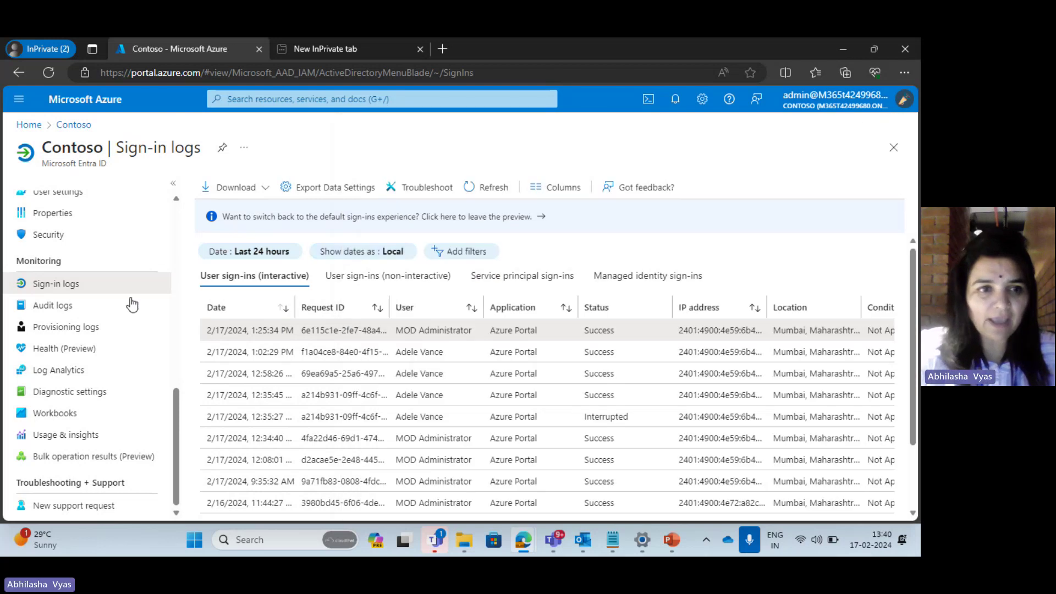
{"action": "left_click", "coordinate": [44, 310]}
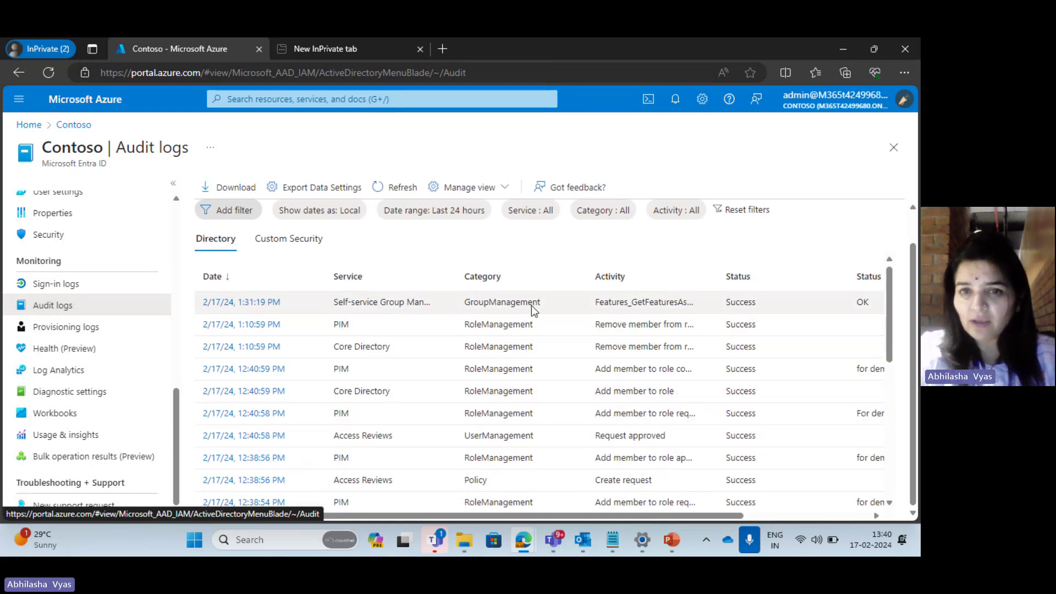
{"action": "scroll", "coordinate": [479, 391], "scroll_direction": "down", "scroll_amount": 5}
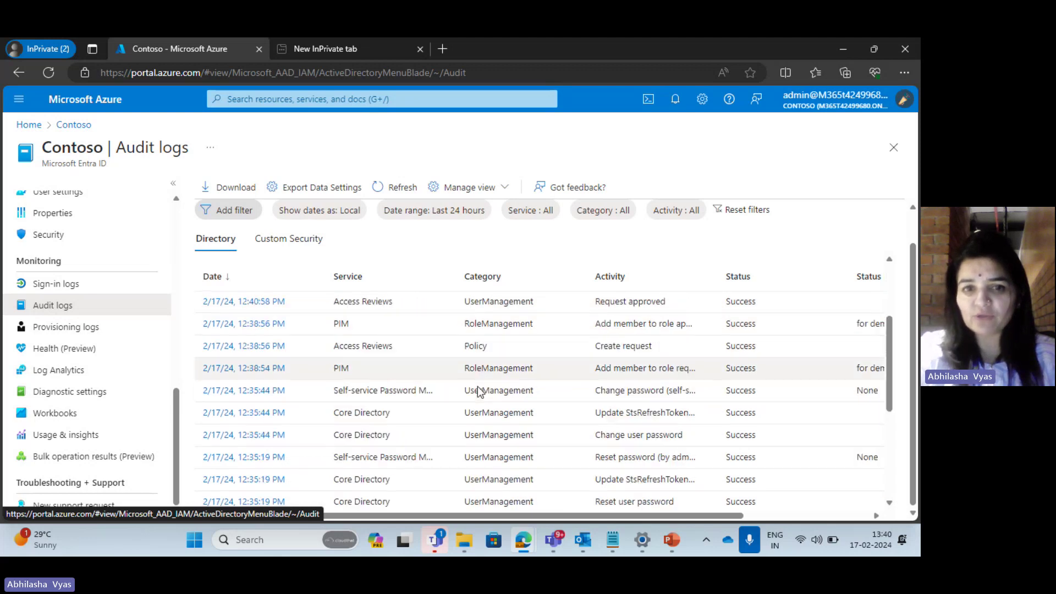
{"action": "scroll", "coordinate": [479, 392], "scroll_direction": "down", "scroll_amount": 2}
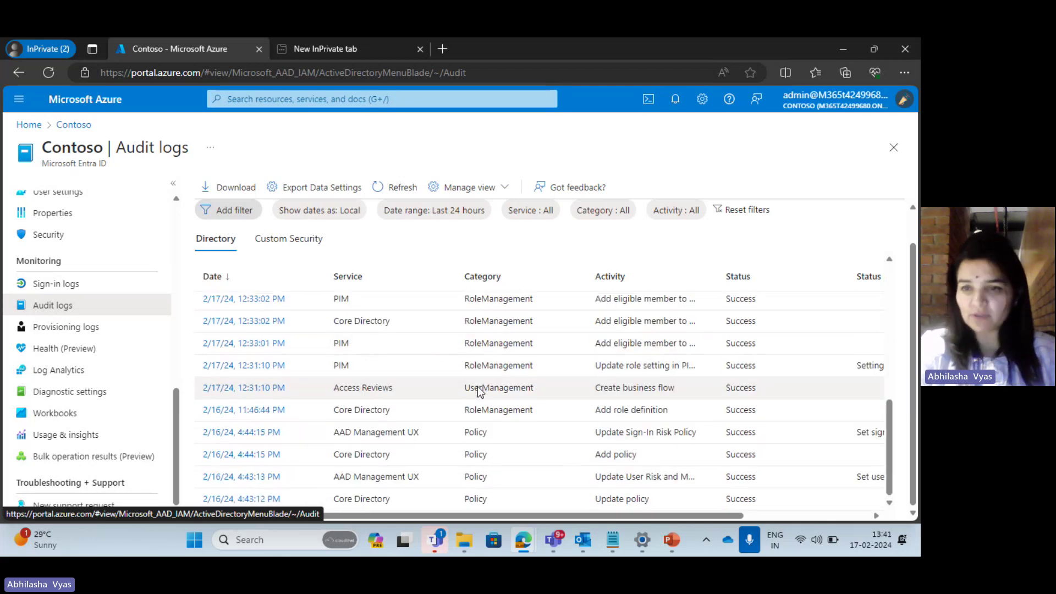
{"action": "scroll", "coordinate": [479, 390], "scroll_direction": "up", "scroll_amount": 5}
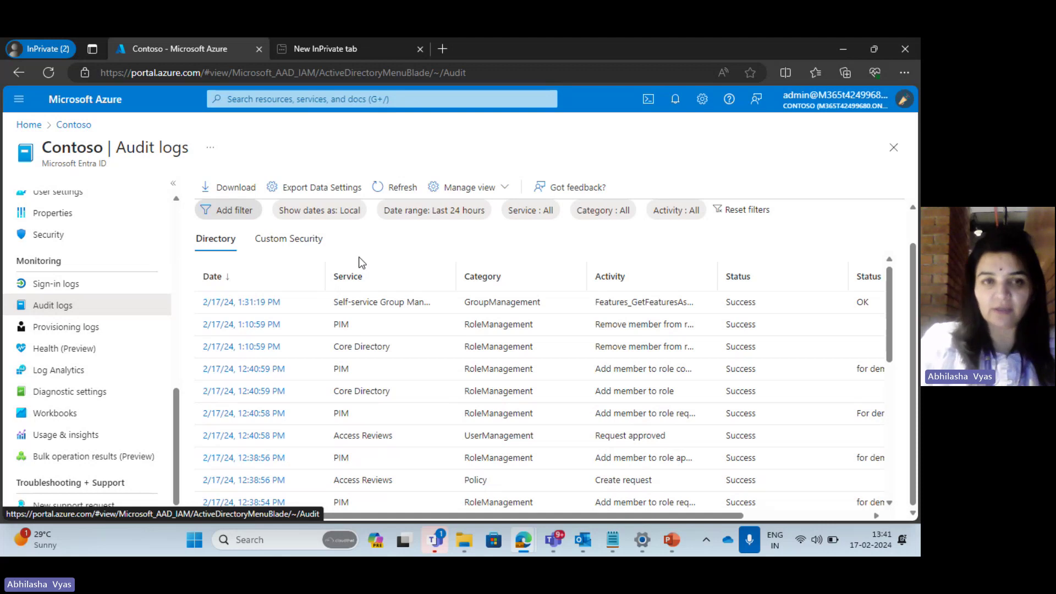
{"action": "left_click", "coordinate": [308, 96]}
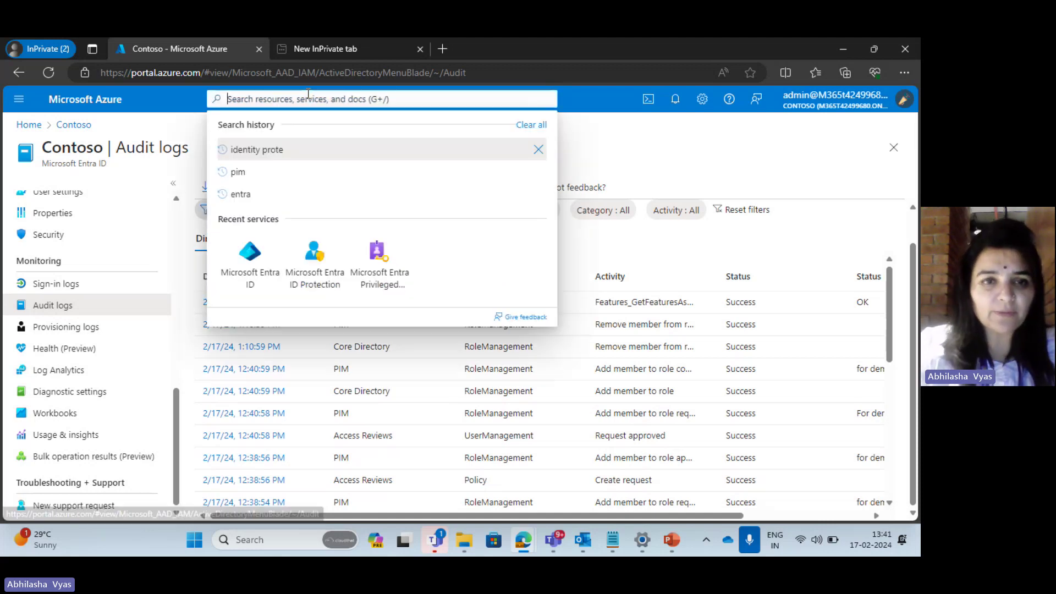
{"action": "left_click", "coordinate": [716, 177]}
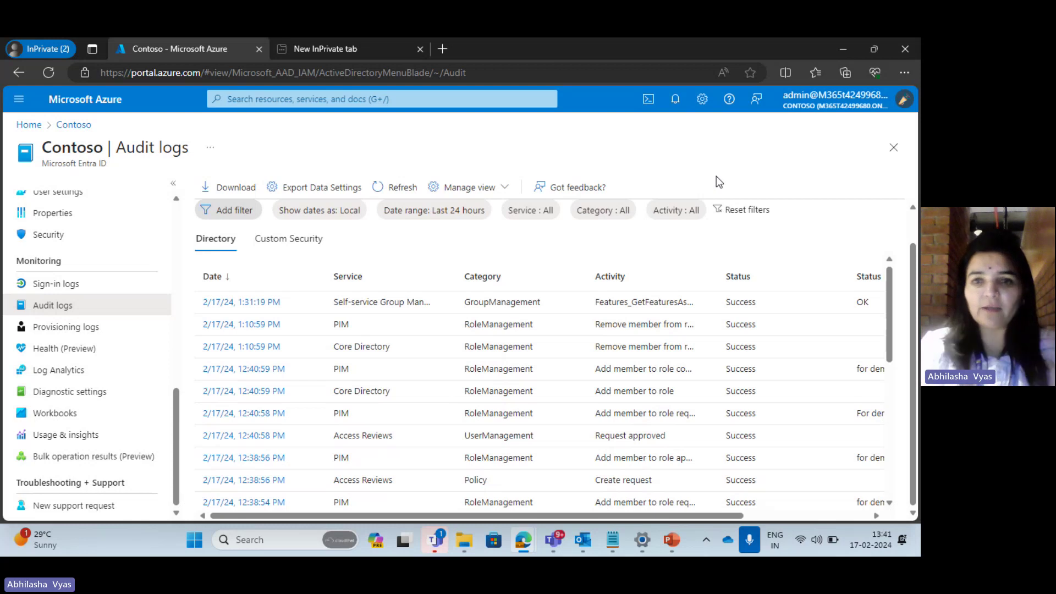
Open the Risky users report in Microsoft Entra ID Protection
{"action": "left_click", "coordinate": [496, 104]}
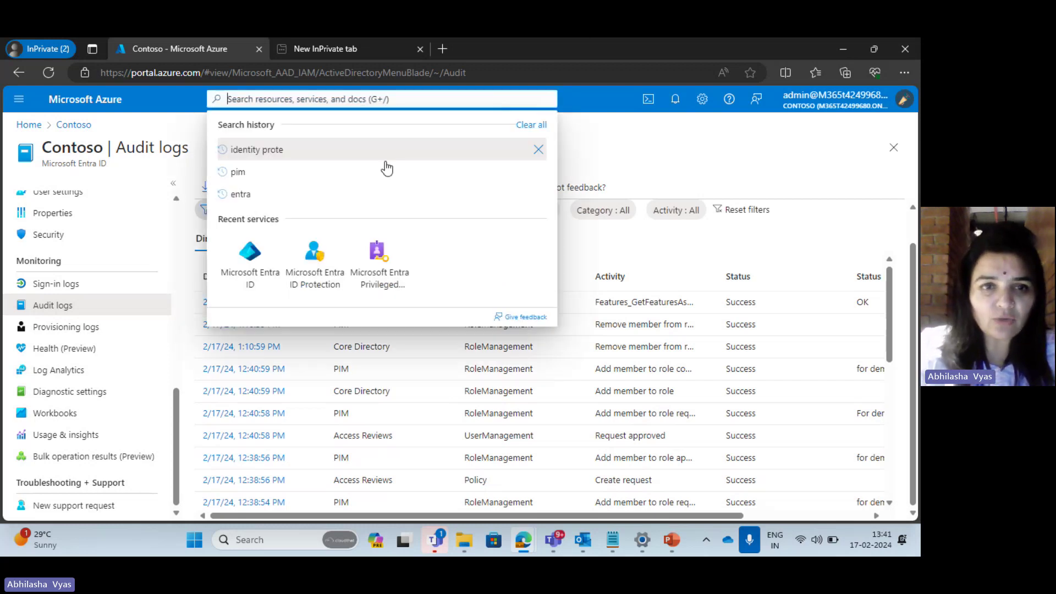
{"action": "left_click", "coordinate": [310, 284]}
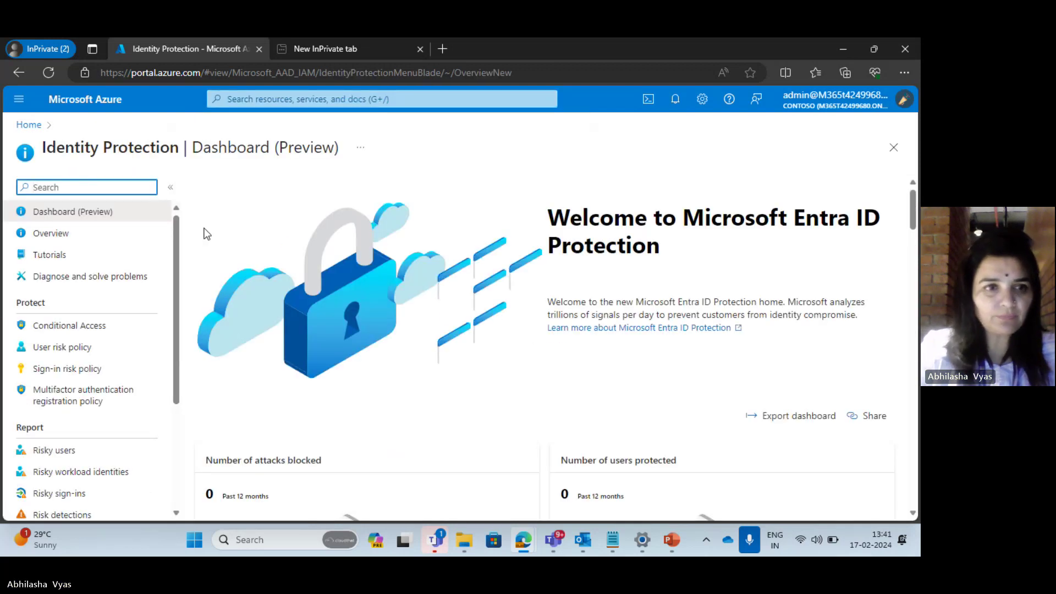
{"action": "scroll", "coordinate": [49, 435], "scroll_direction": "down", "scroll_amount": 3}
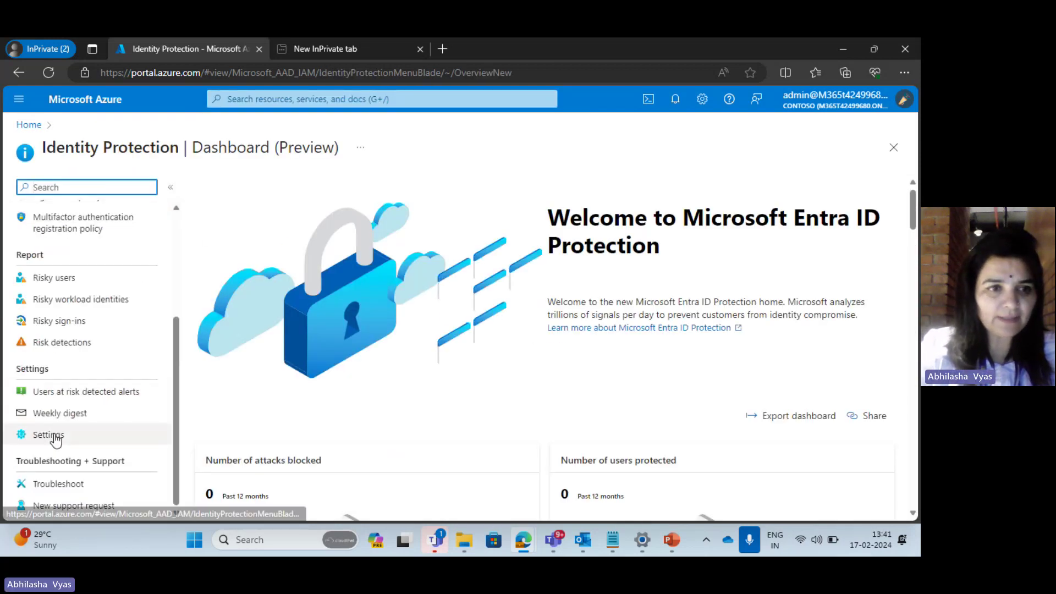
{"action": "left_click", "coordinate": [47, 278]}
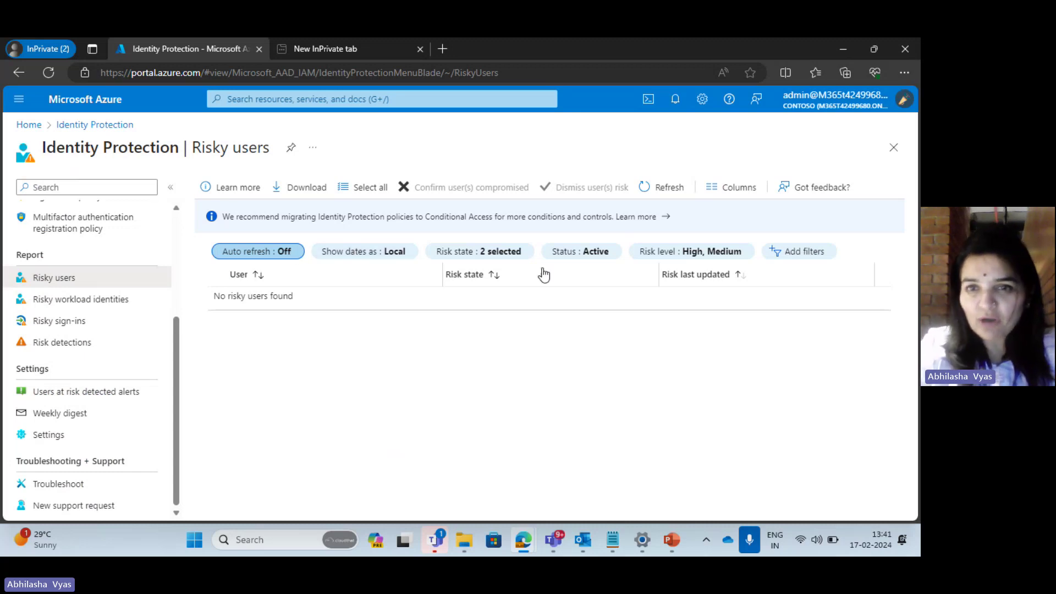
Add Low to the risk level filter and start a username filter
{"action": "left_click", "coordinate": [719, 257]}
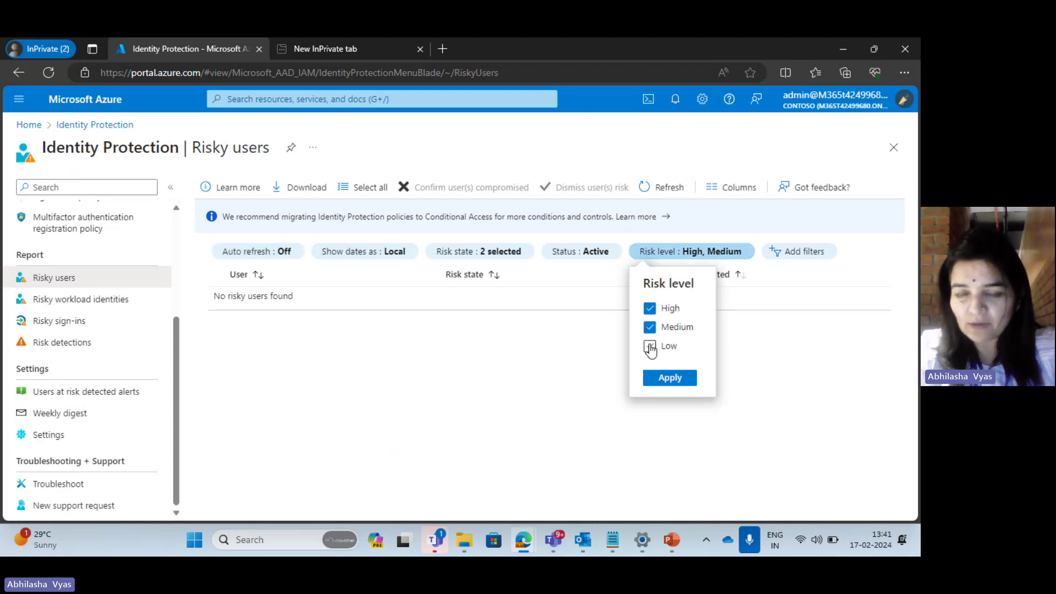
{"action": "left_click", "coordinate": [650, 347]}
{"action": "left_click", "coordinate": [654, 379]}
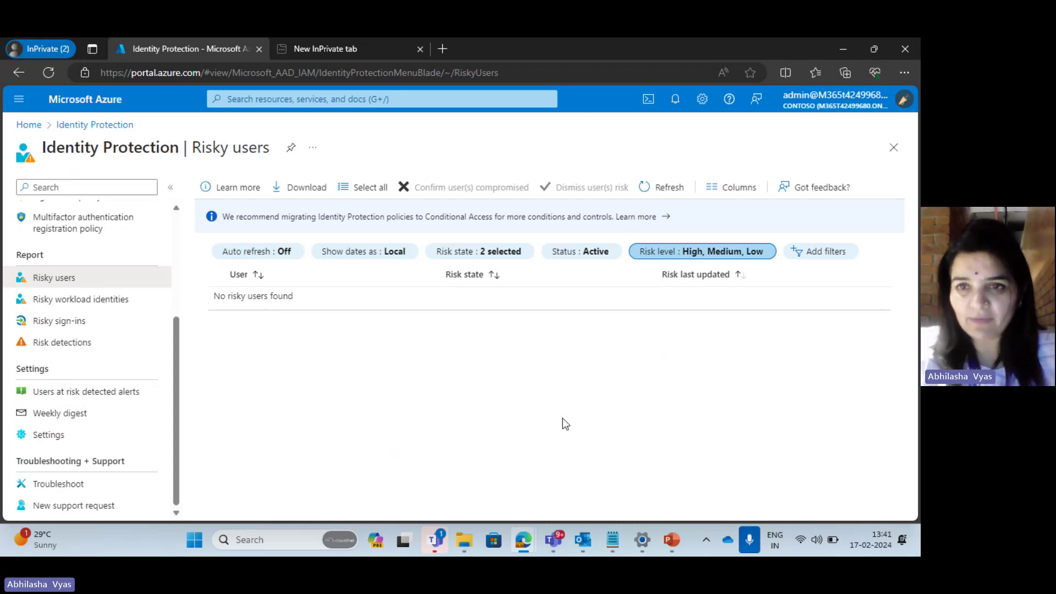
{"action": "left_click", "coordinate": [834, 254]}
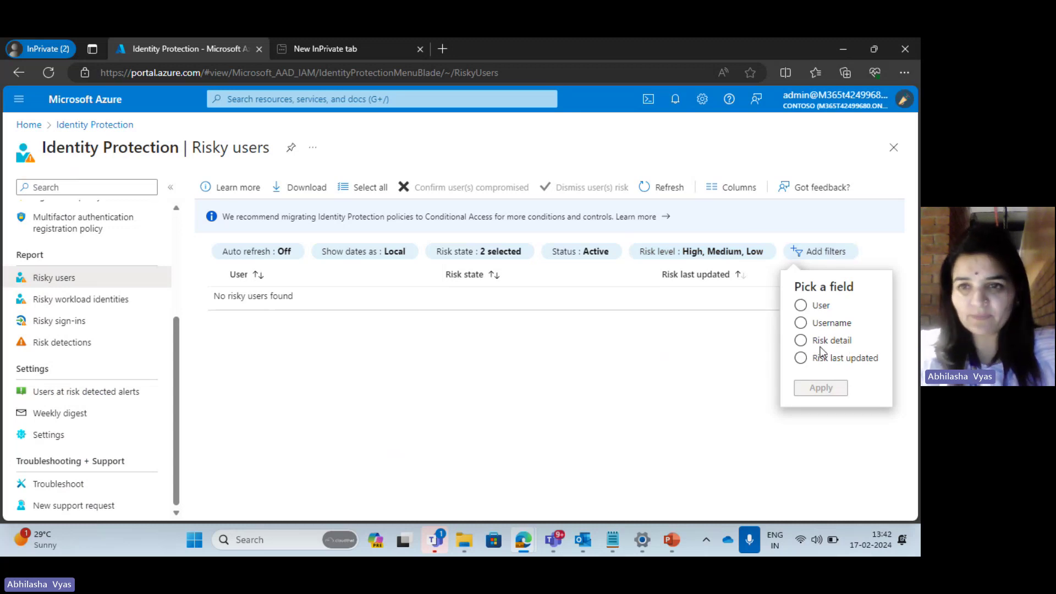
{"action": "left_click", "coordinate": [802, 325]}
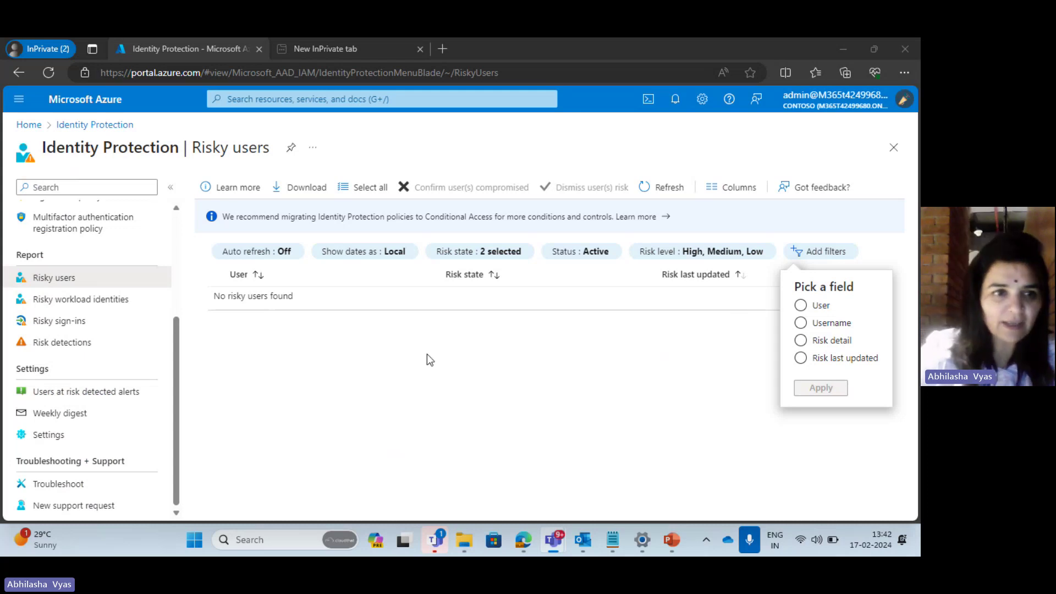
Review Risky sign-ins and its export data settings, then view the Risk detections report
{"action": "left_click", "coordinate": [71, 329]}
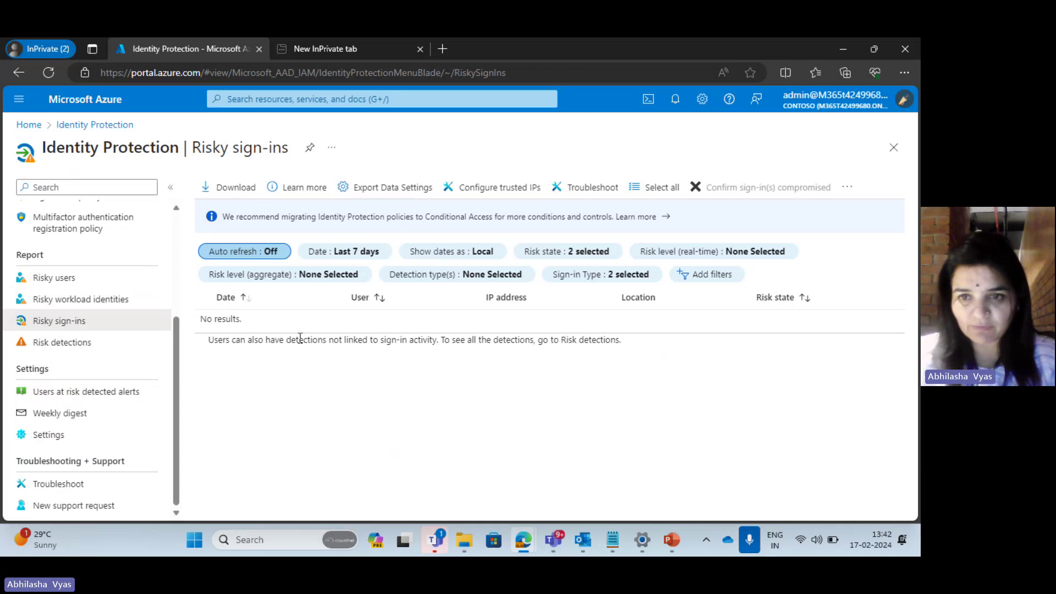
{"action": "left_click", "coordinate": [400, 190]}
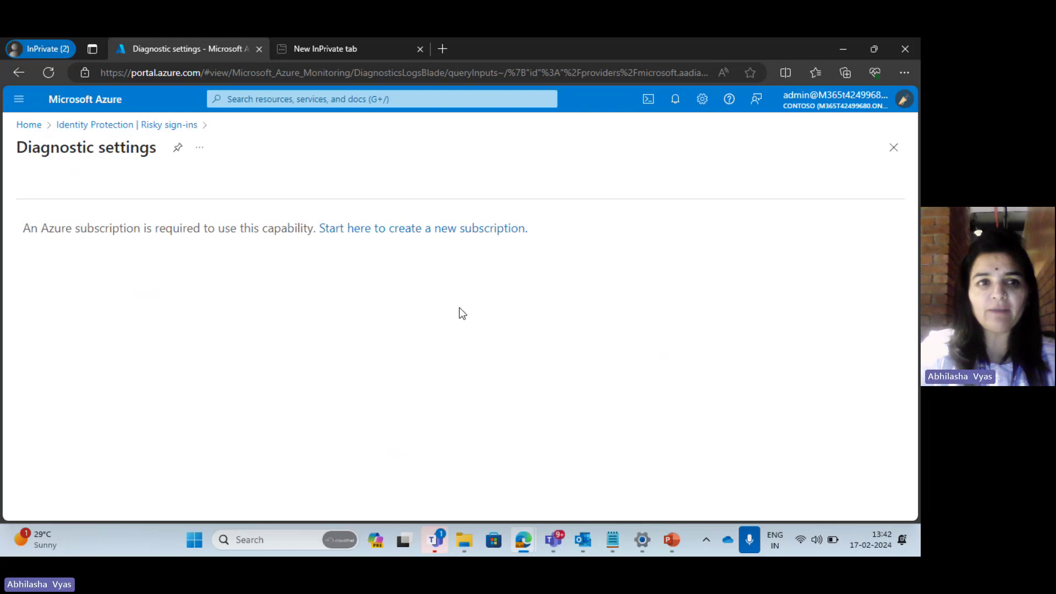
{"action": "left_click", "coordinate": [894, 148]}
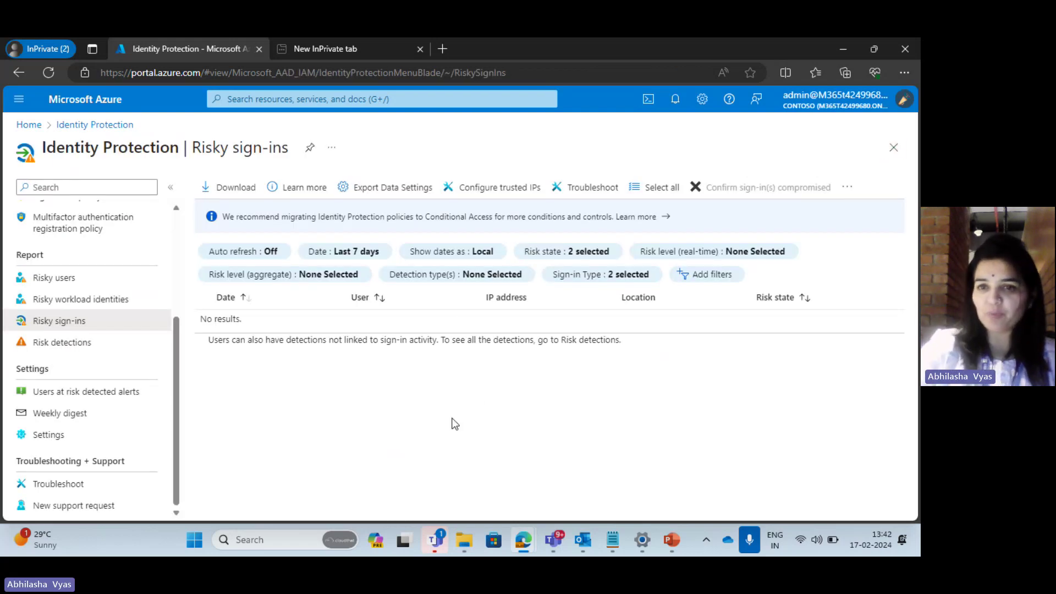
{"action": "left_click", "coordinate": [65, 343]}
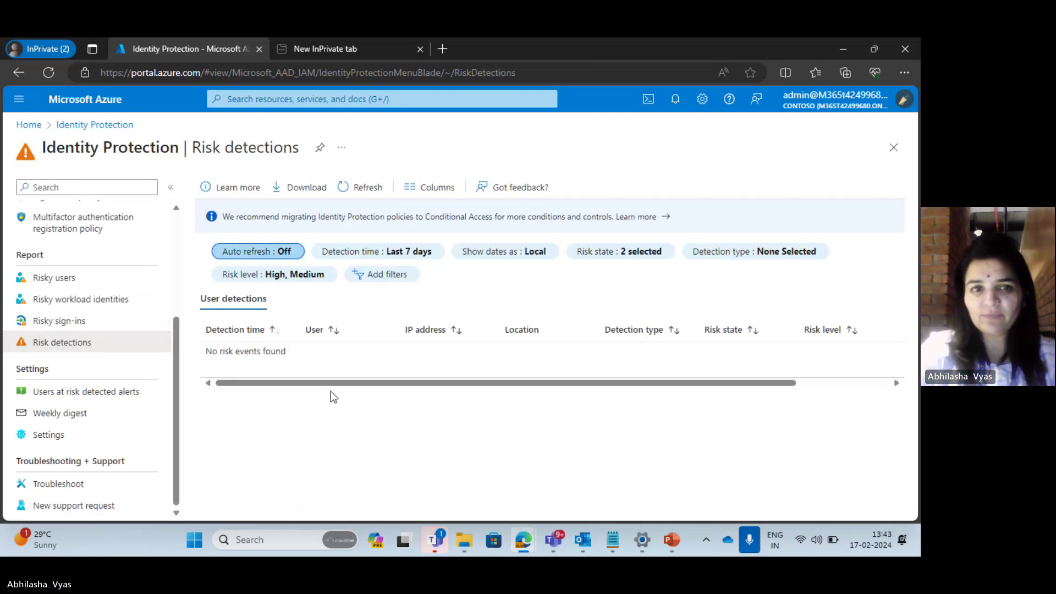